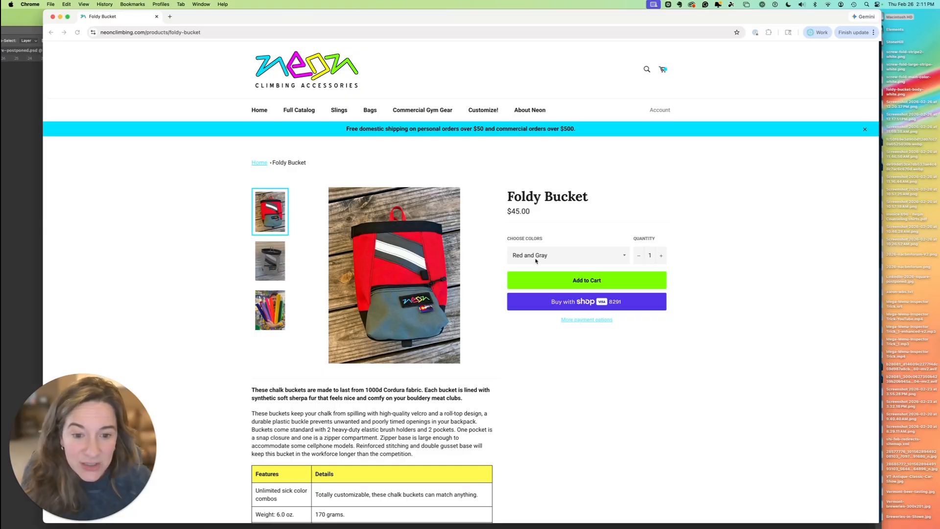
# Choose the Foldy Bucket's Customize - Choose Your Own Colors option and set its body, pocket and cordura colors to White.
pyautogui.click(536, 261)
pyautogui.click(557, 278)
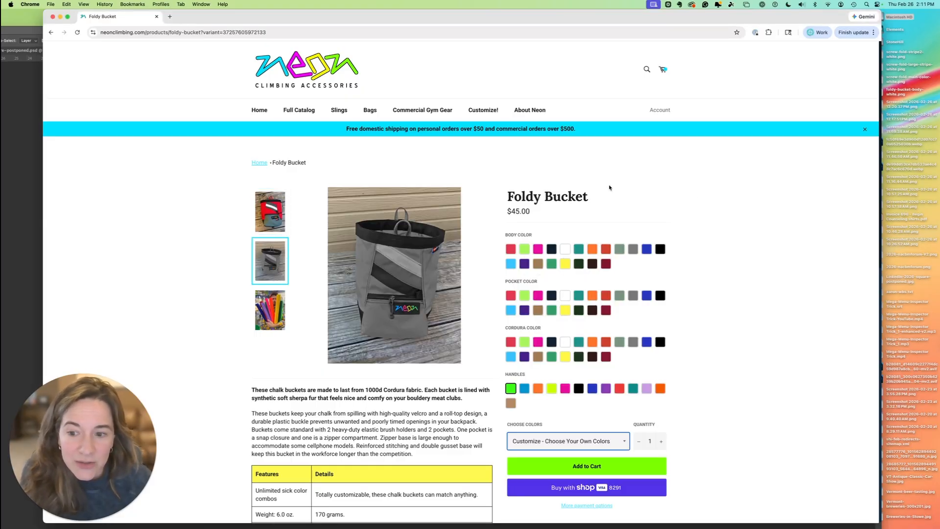
pyautogui.click(551, 264)
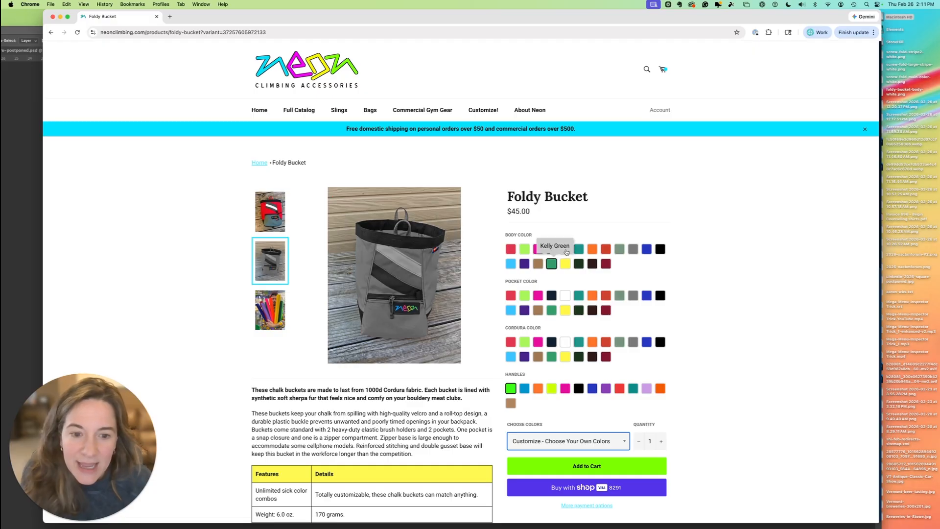
pyautogui.click(566, 250)
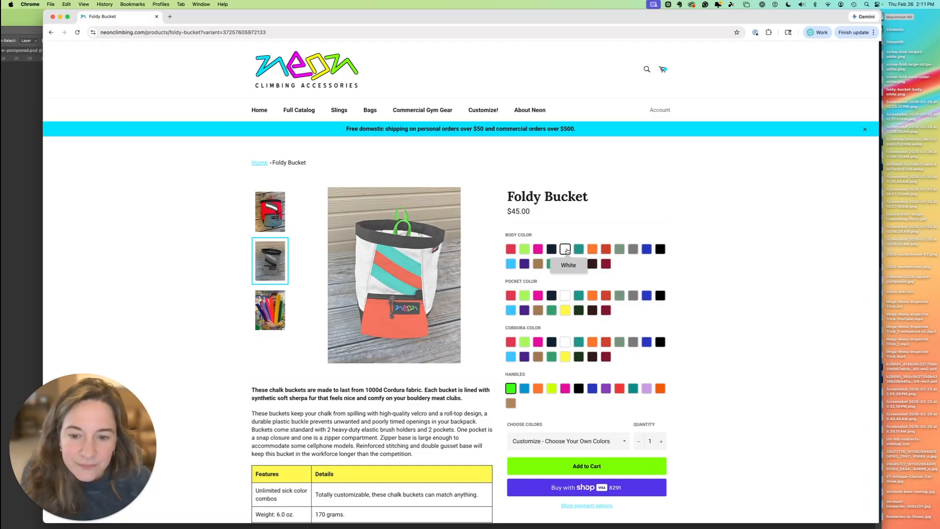
pyautogui.click(566, 296)
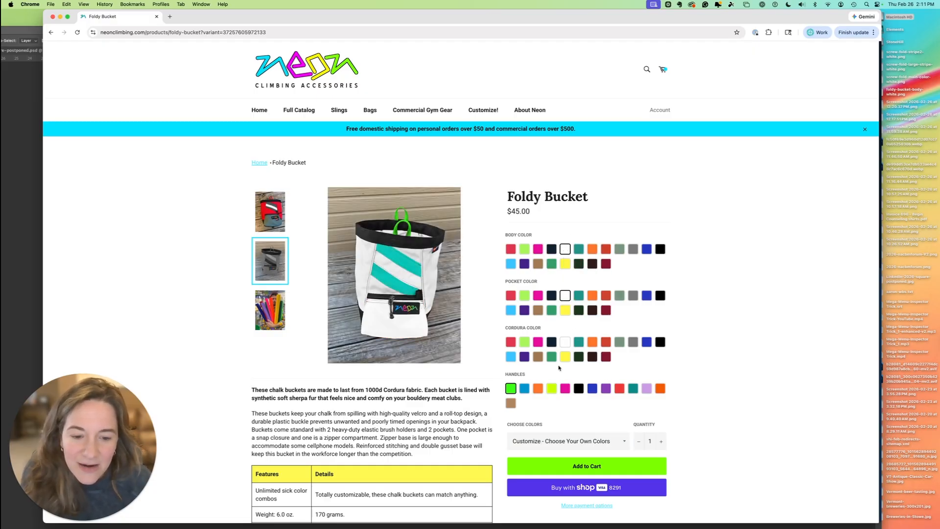
pyautogui.click(564, 343)
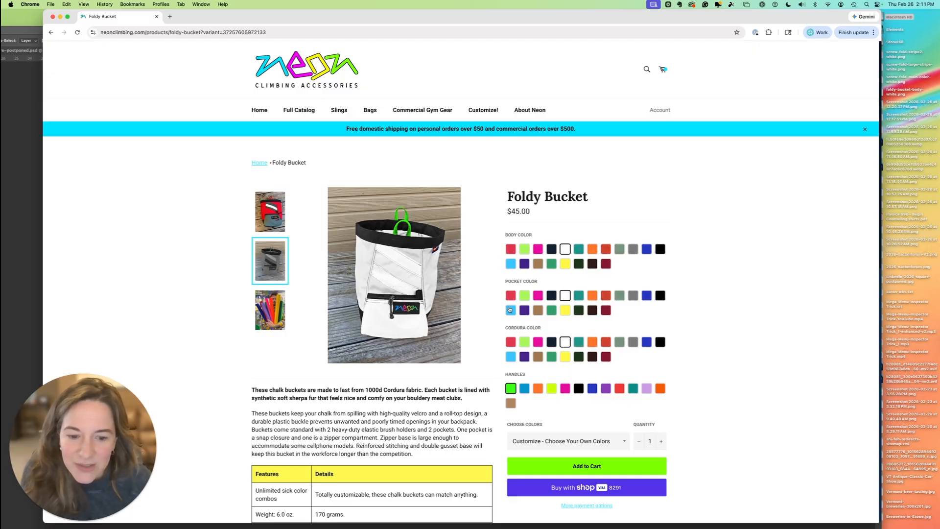
# Set the Foldy Bucket's cordura, pocket and body colors all to Black.
pyautogui.click(552, 341)
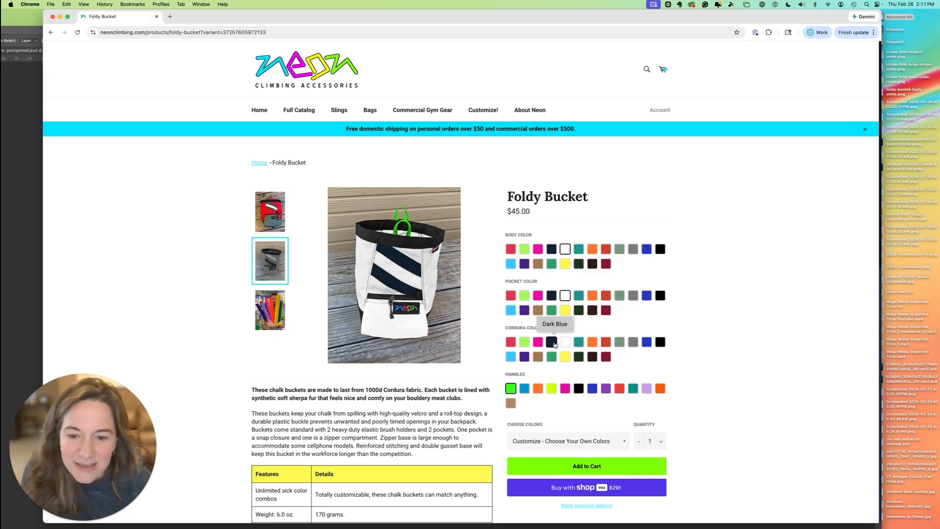
pyautogui.click(661, 342)
pyautogui.click(660, 295)
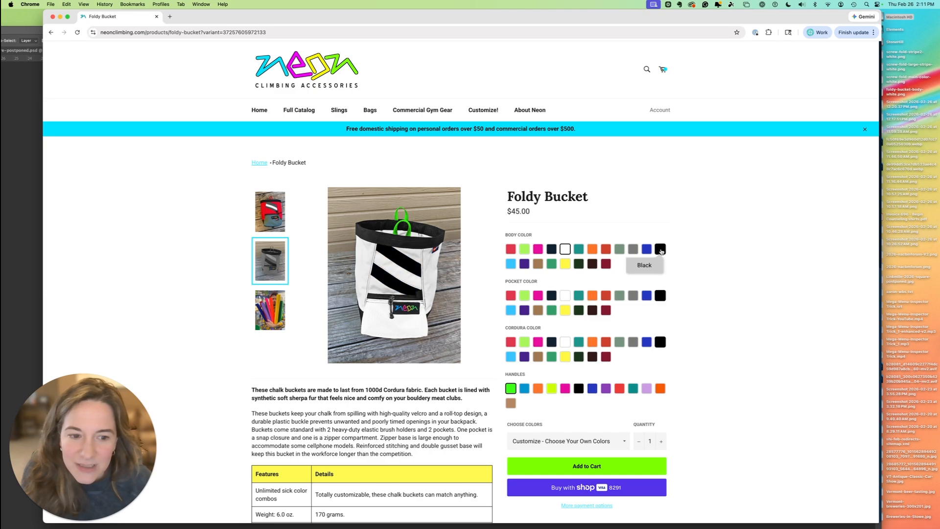
pyautogui.click(661, 250)
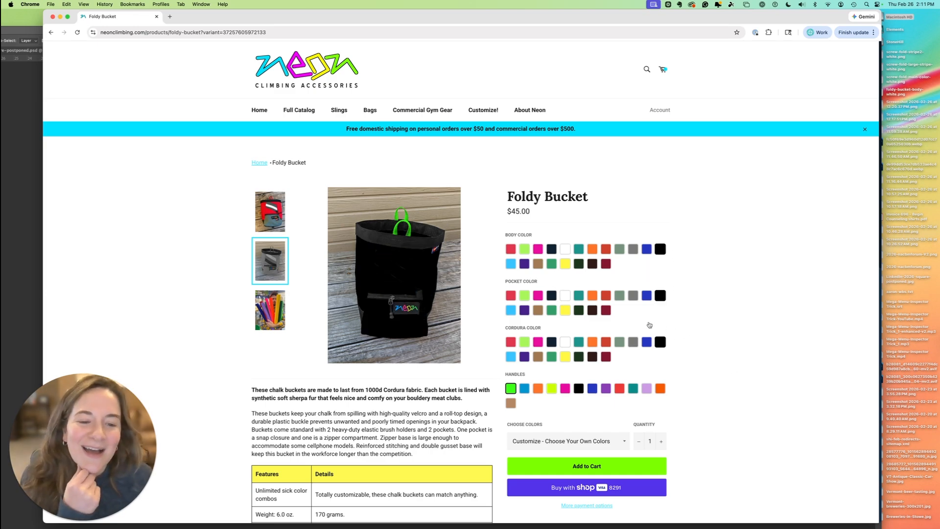
# Try a Teal pocket with several body colors, ending on a red body and a light blue pocket.
pyautogui.click(578, 296)
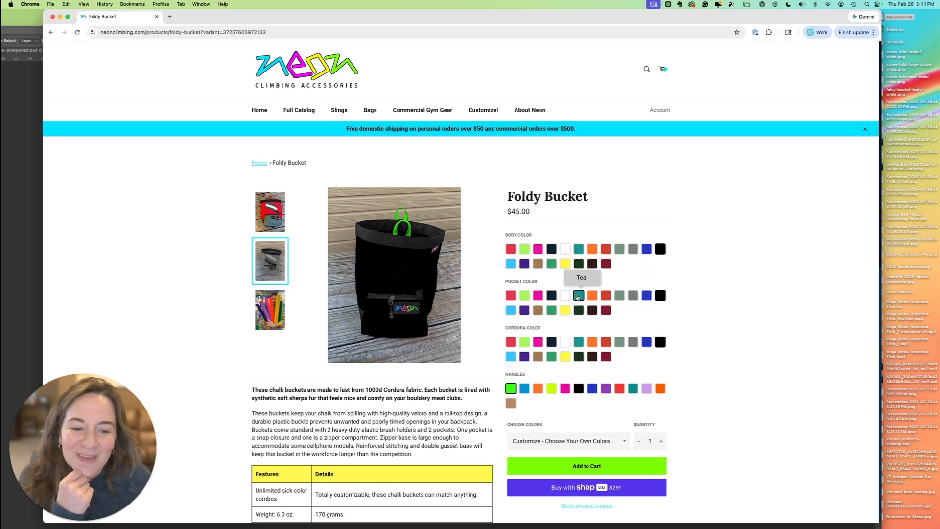
pyautogui.click(596, 251)
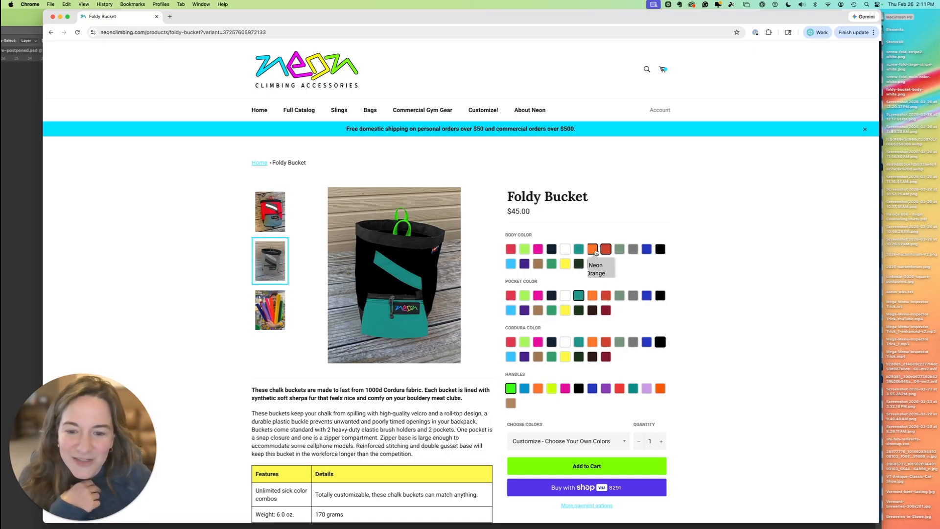
pyautogui.click(525, 249)
pyautogui.click(511, 249)
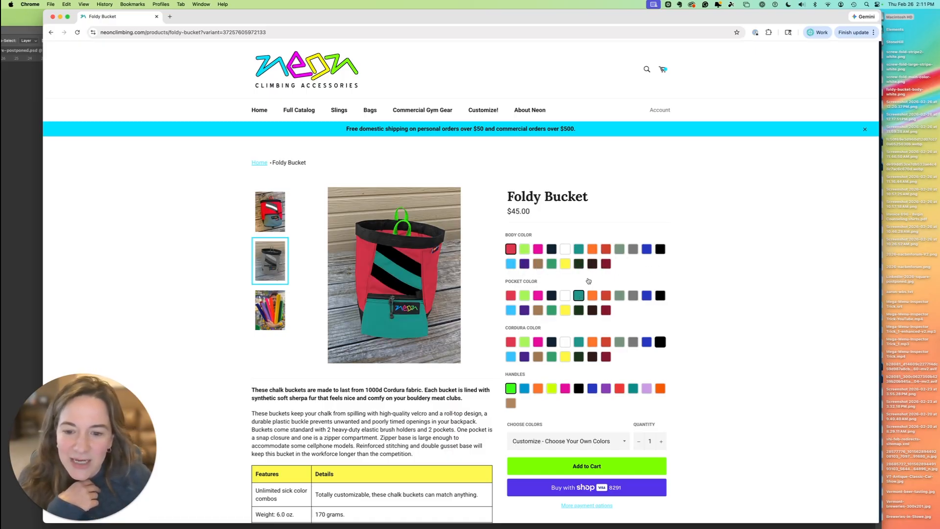
pyautogui.click(510, 310)
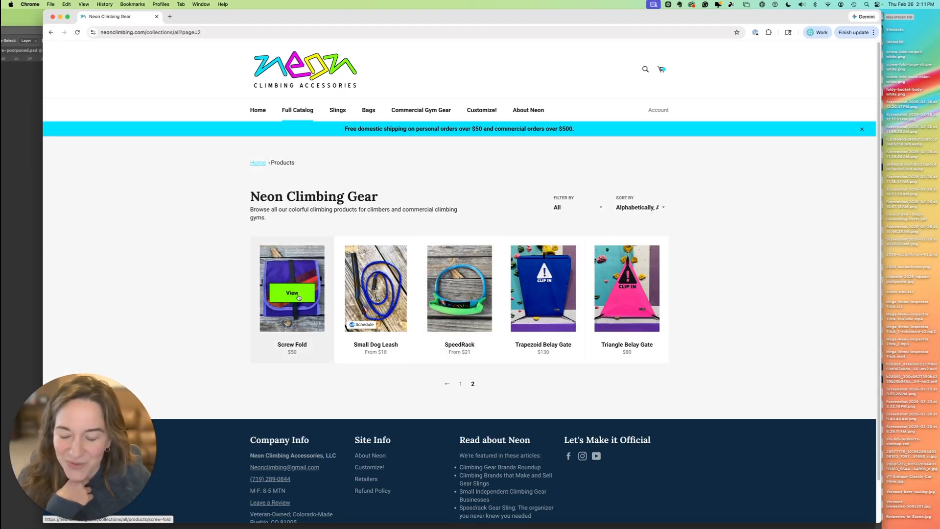
# View the Screw Fold product and choose its Customize: Choose Your Own Colors option.
pyautogui.click(299, 295)
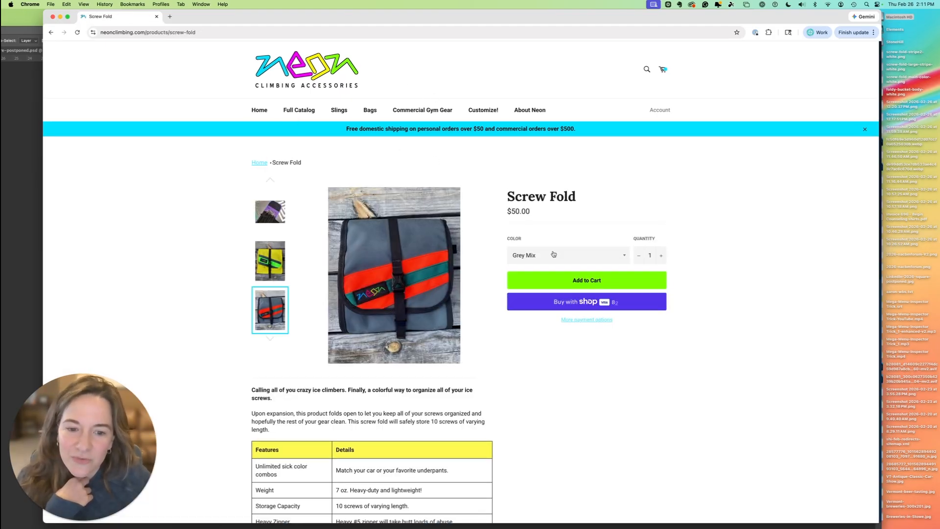
pyautogui.click(553, 253)
pyautogui.click(547, 324)
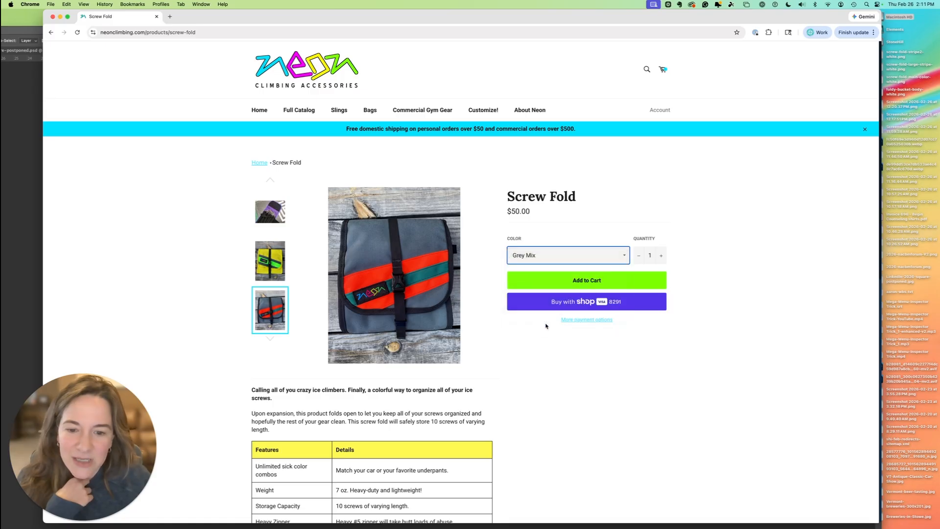
# Set the Screw Fold's body color and Cordura Colors 2, 3 and 4 to White.
pyautogui.click(566, 251)
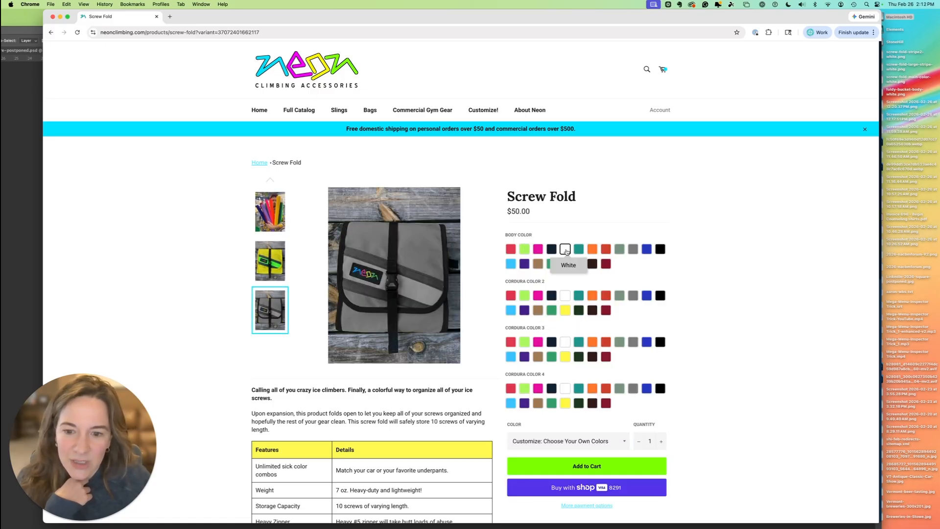
pyautogui.click(567, 298)
pyautogui.click(565, 343)
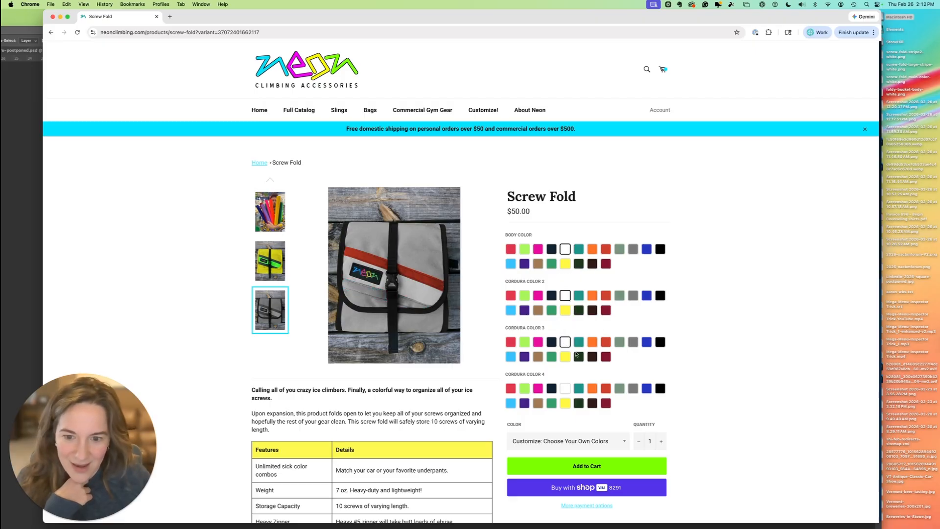
pyautogui.click(567, 389)
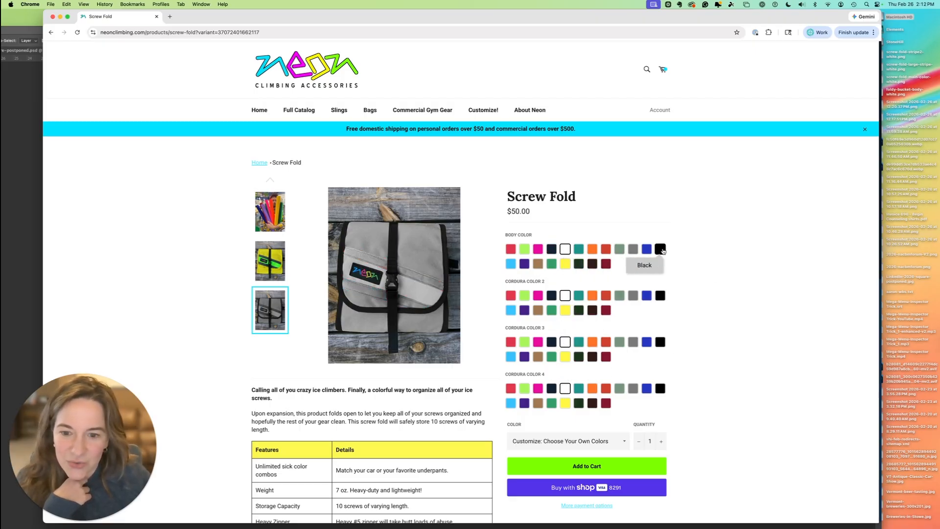
# Set the Screw Fold's body color and all three cordura colors to Black, with Cordura Color 2 back to White.
pyautogui.click(661, 250)
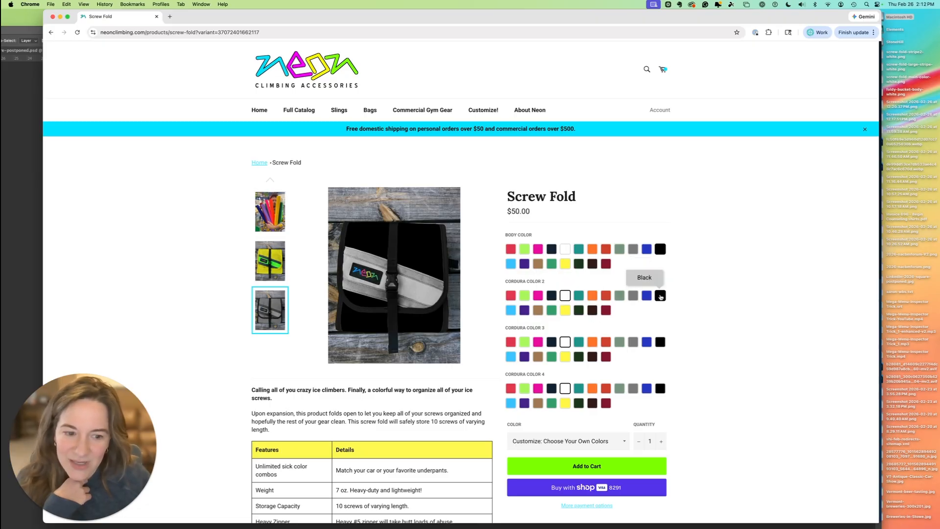
pyautogui.click(661, 296)
pyautogui.click(661, 342)
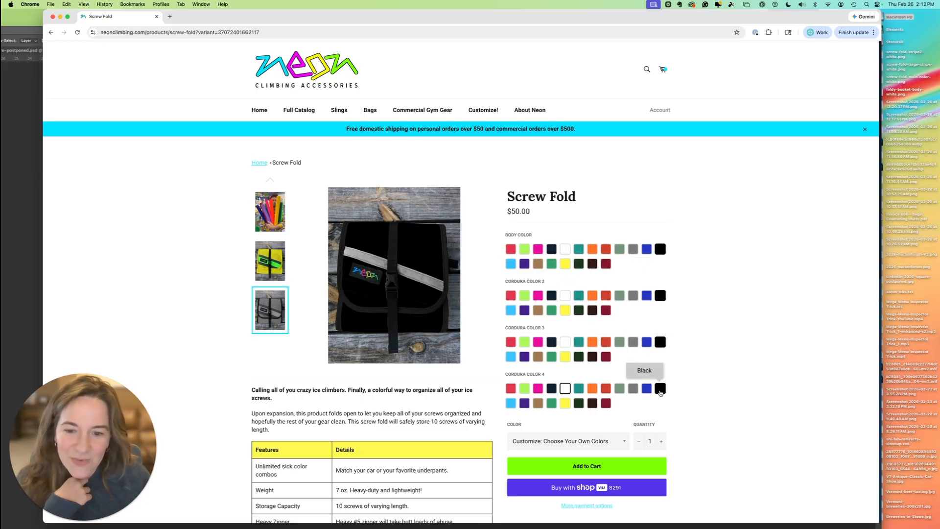
pyautogui.click(661, 389)
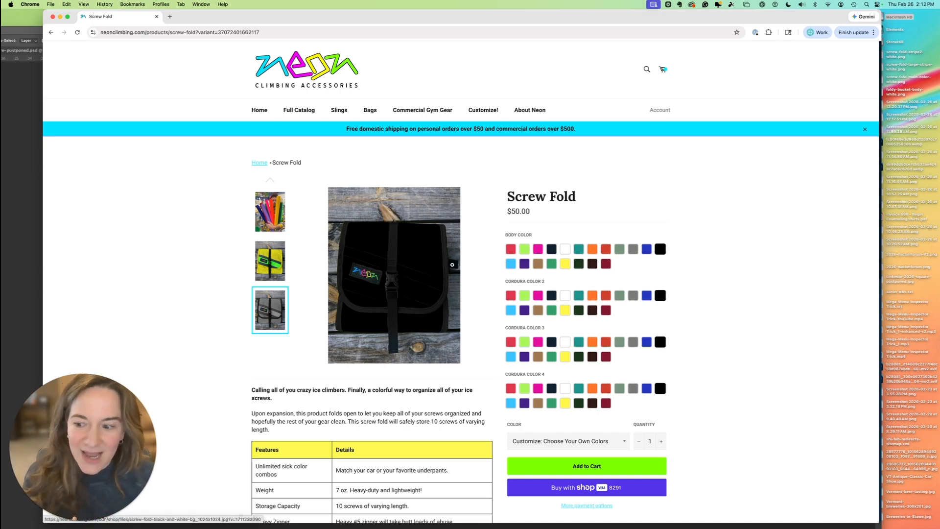
pyautogui.click(568, 296)
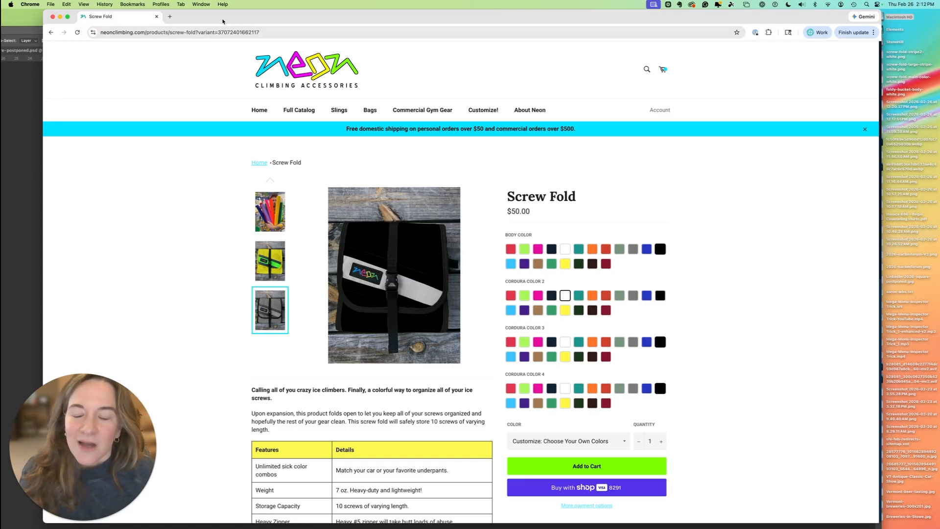
# Switch to Photoshop and bring up the screw-fold-stripe3.png document.
pyautogui.moveTo(236, 20); pyautogui.dragTo(240, 19)
pyautogui.click(28, 94)
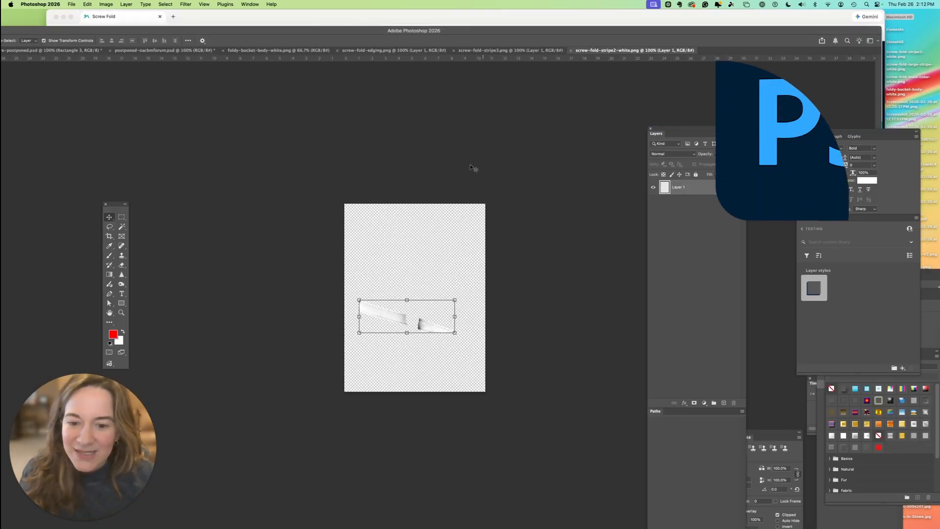
pyautogui.click(519, 52)
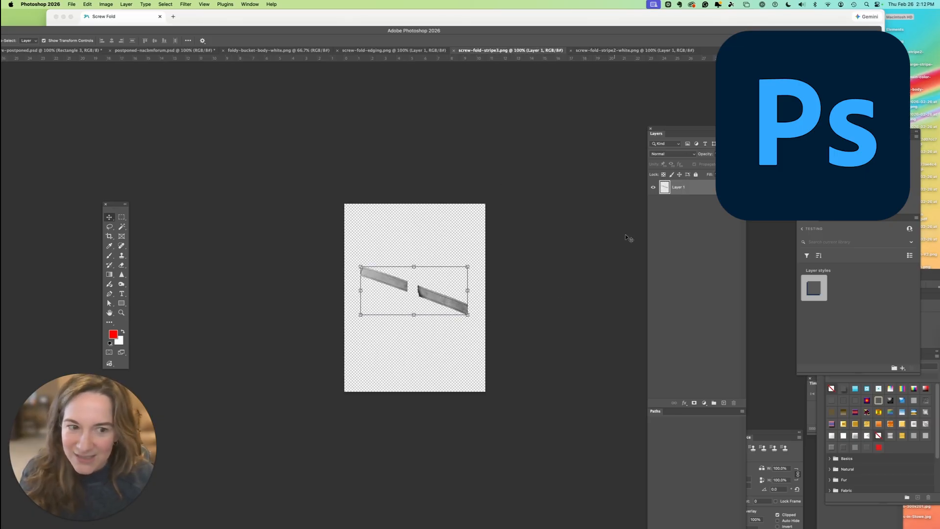
# Return to the Screw Fold page in Chrome and set Cordura Colors 2 and 3 to pink and Cordura Color 4 to green.
pyautogui.click(441, 17)
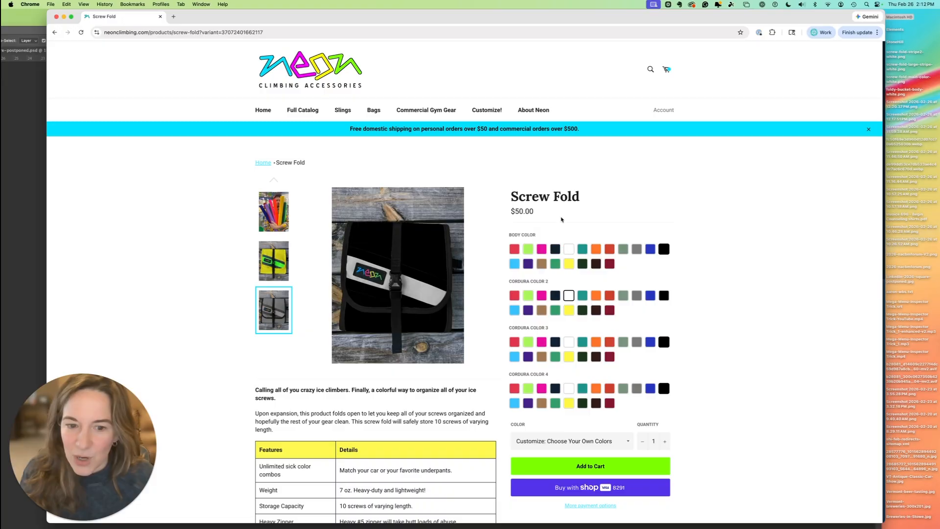
pyautogui.click(542, 295)
pyautogui.click(541, 343)
pyautogui.click(555, 403)
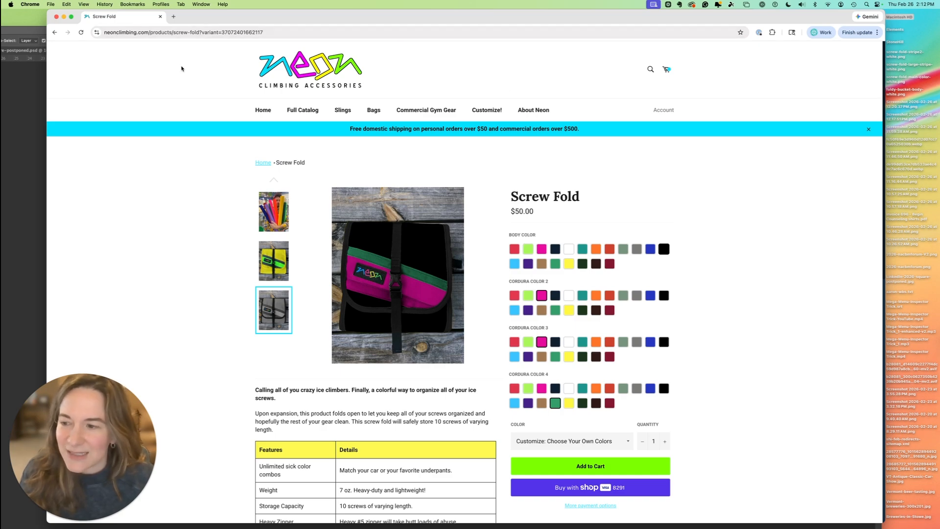
# In Photoshop, raise the brightness of the screw-fold-stripe3.png layer to 150 with a Brightness/Contrast adjustment.
pyautogui.click(30, 108)
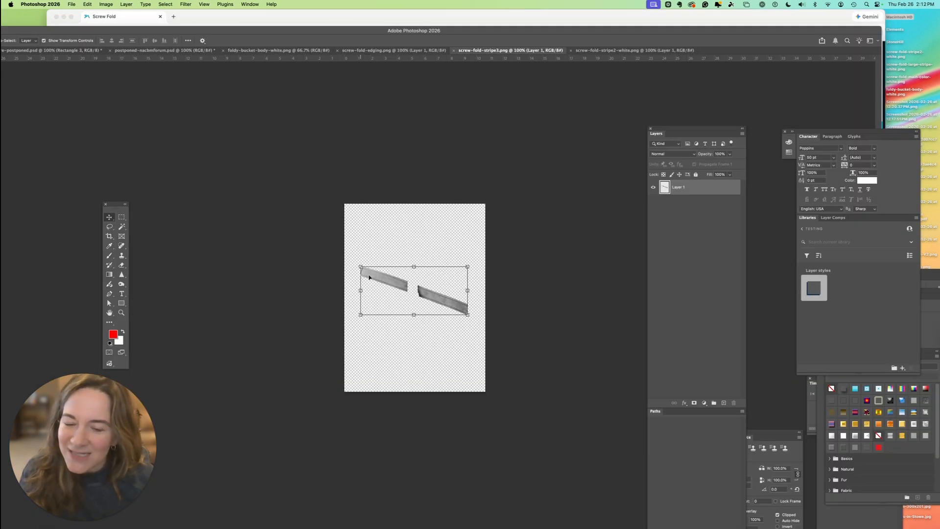
pyautogui.click(105, 4)
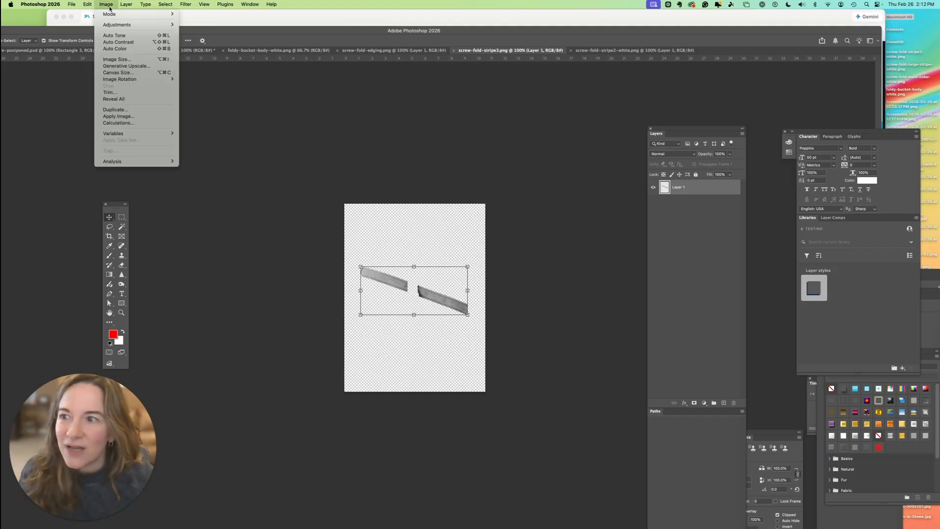
pyautogui.moveTo(118, 25)
pyautogui.click(205, 25)
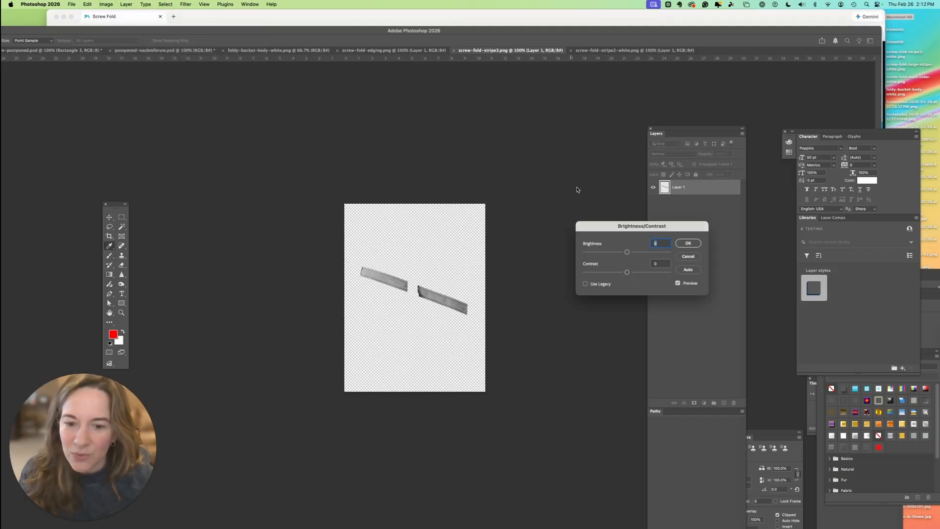
pyautogui.moveTo(628, 254); pyautogui.dragTo(677, 289)
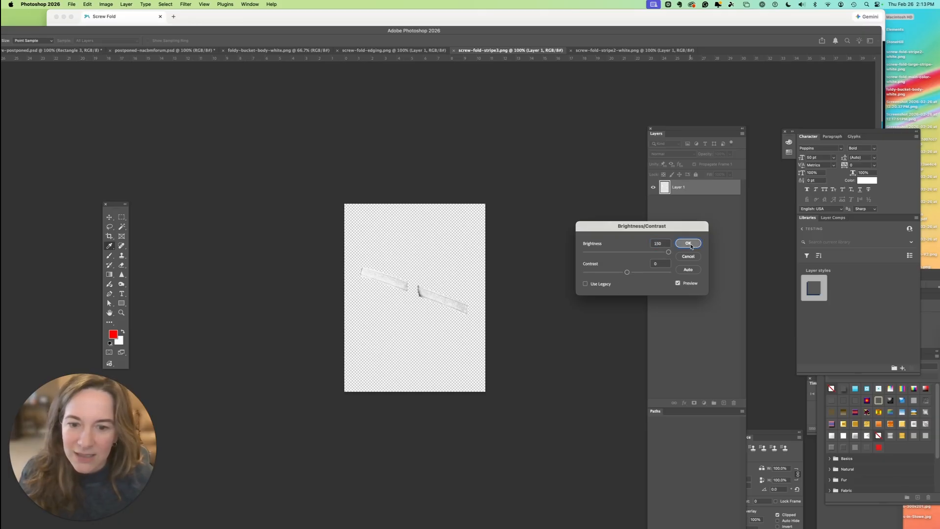
pyautogui.click(688, 243)
# Save the brightened stripe image to the Desktop as screw-fold-stripe3-white.png in PNG format with the smallest file size.
pyautogui.click(71, 4)
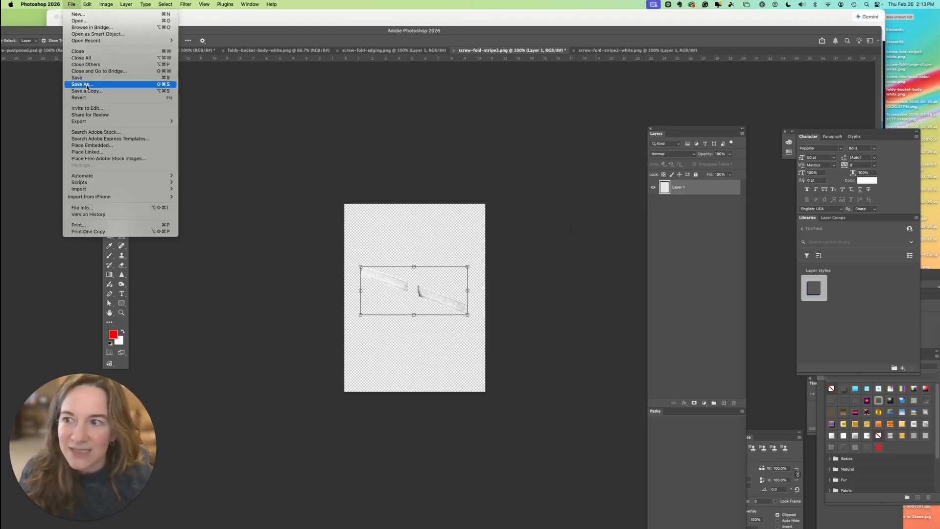
pyautogui.click(120, 88)
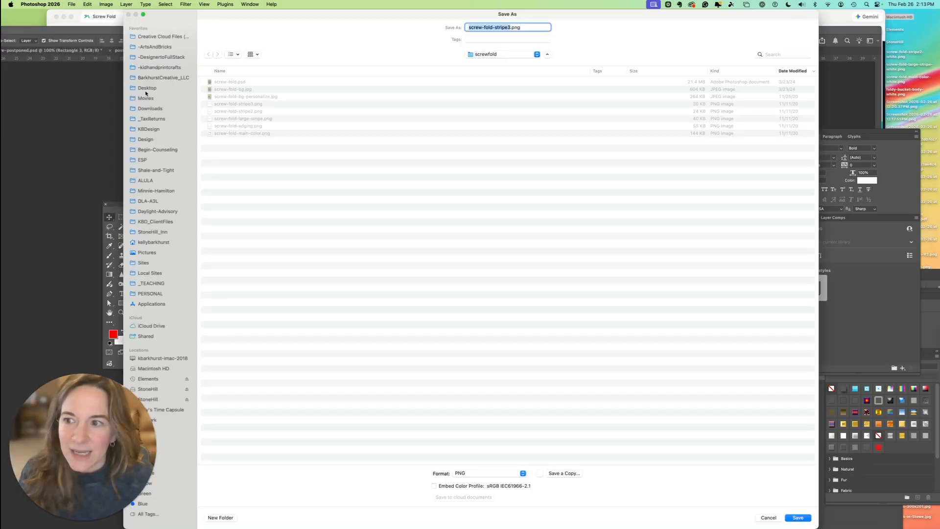
pyautogui.click(146, 89)
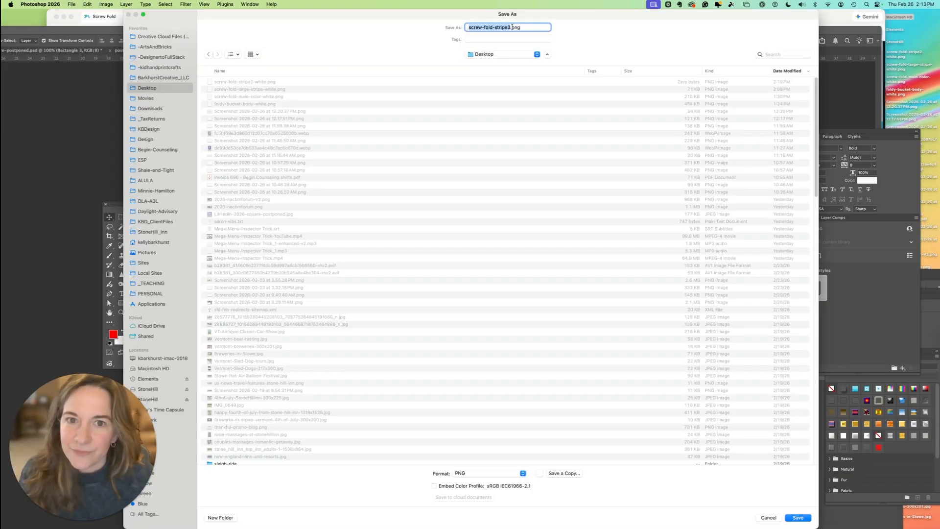
pyautogui.click(509, 27)
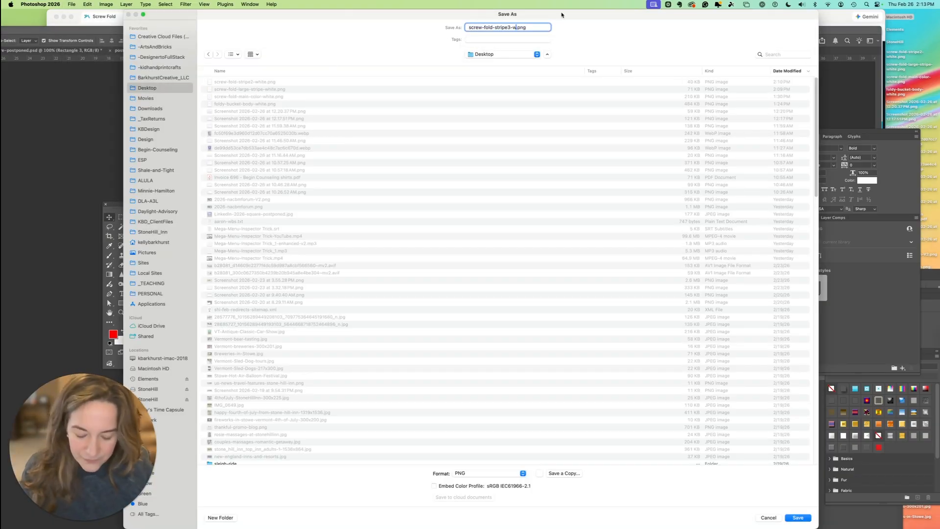
pyautogui.press('Return')
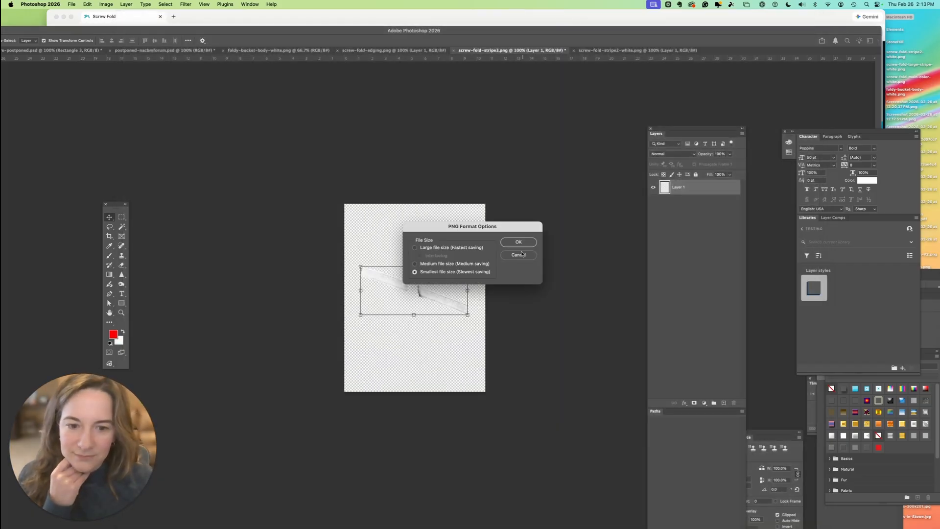
pyautogui.click(526, 242)
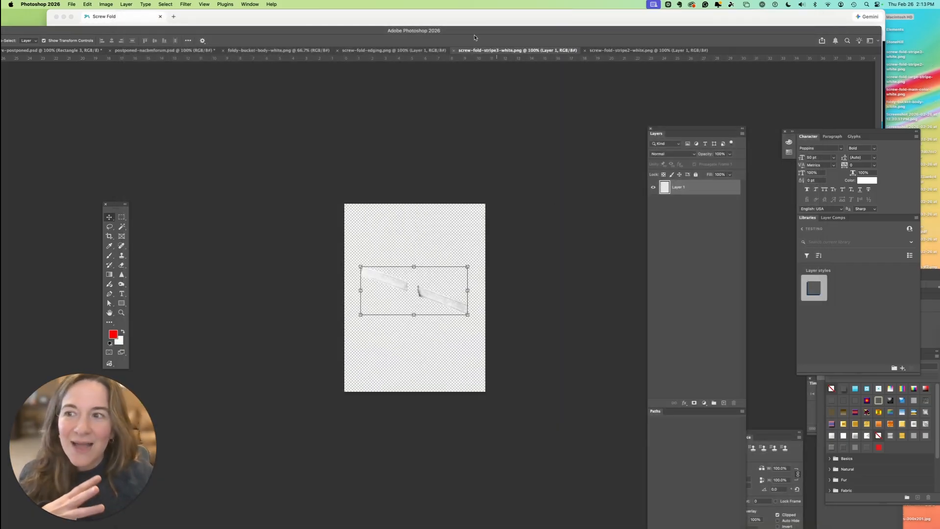
# Open tinypng.com in a new Chrome tab and upload the four screw-fold white PNGs from the desktop for compression.
pyautogui.click(263, 25)
pyautogui.press('super+t')
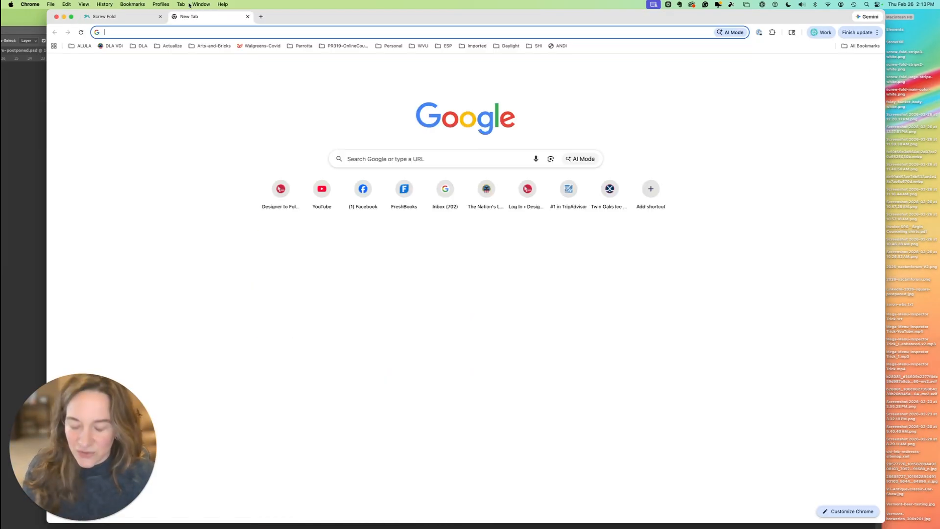
pyautogui.write('tinypng')
pyautogui.press('Return')
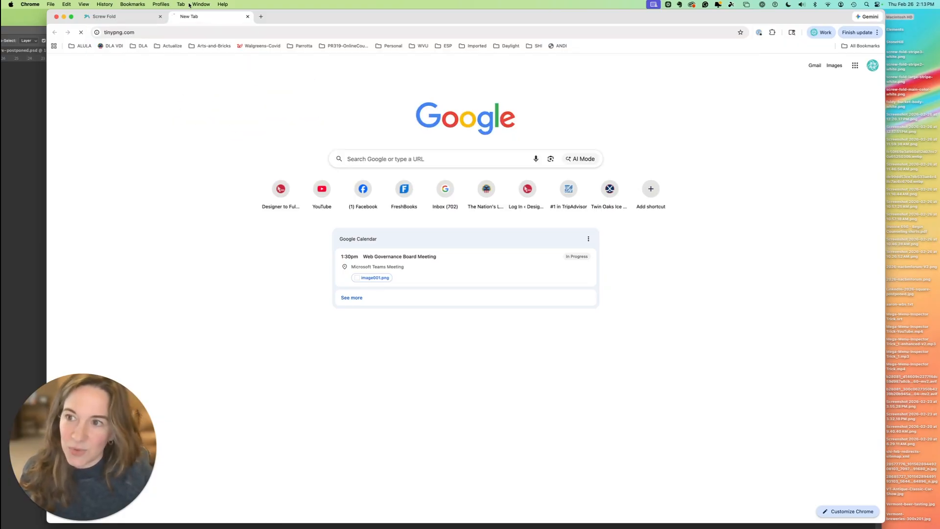
pyautogui.moveTo(303, 16); pyautogui.dragTo(268, 17)
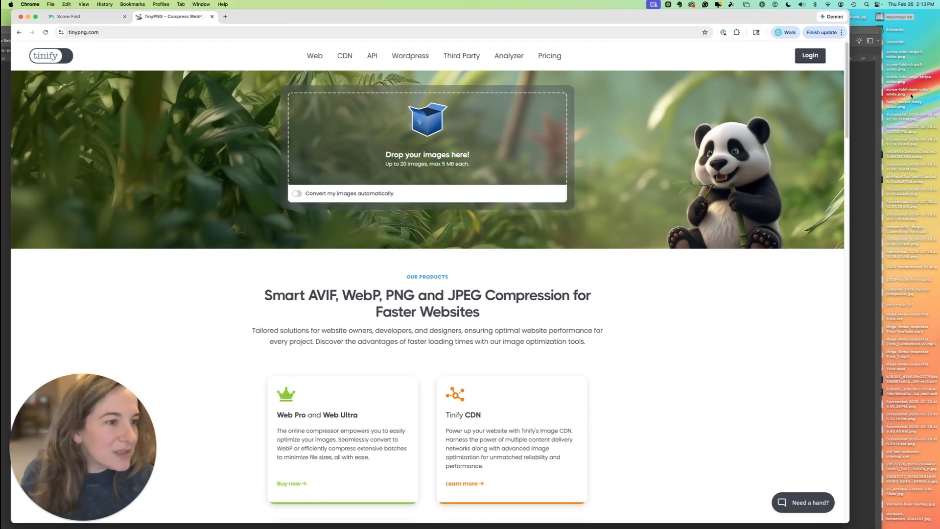
pyautogui.moveTo(913, 96); pyautogui.dragTo(419, 110)
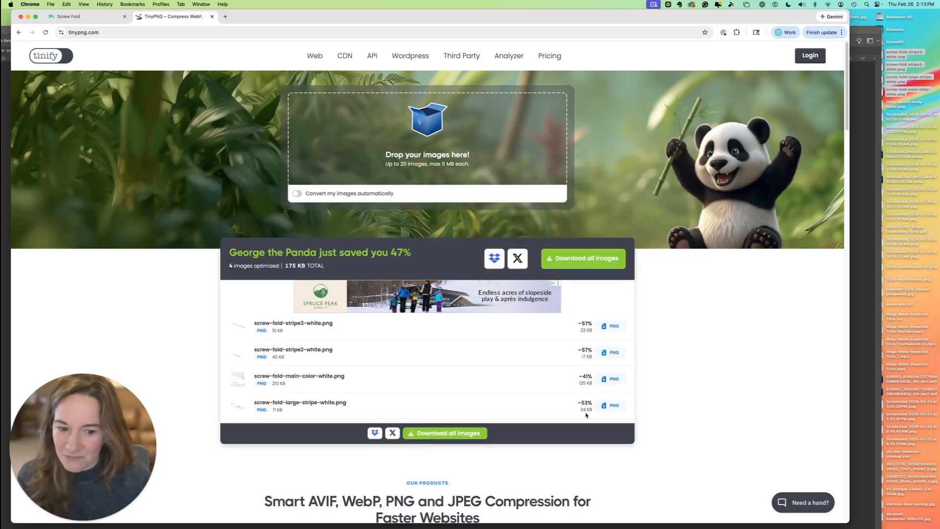
# Move the four uncompressed screw-fold white PNGs and the downloaded copies numbered (1) from the desktop to the Trash.
pyautogui.click(611, 328)
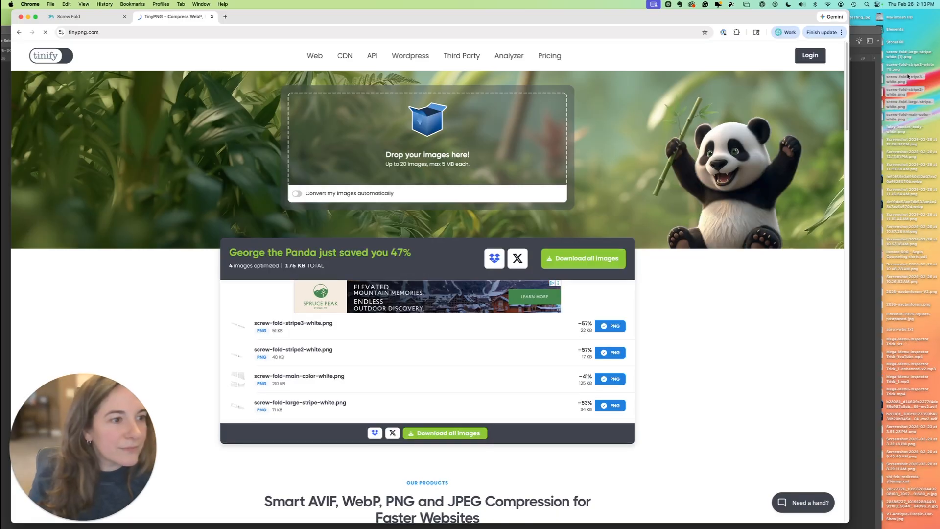
pyautogui.rightClick(904, 82)
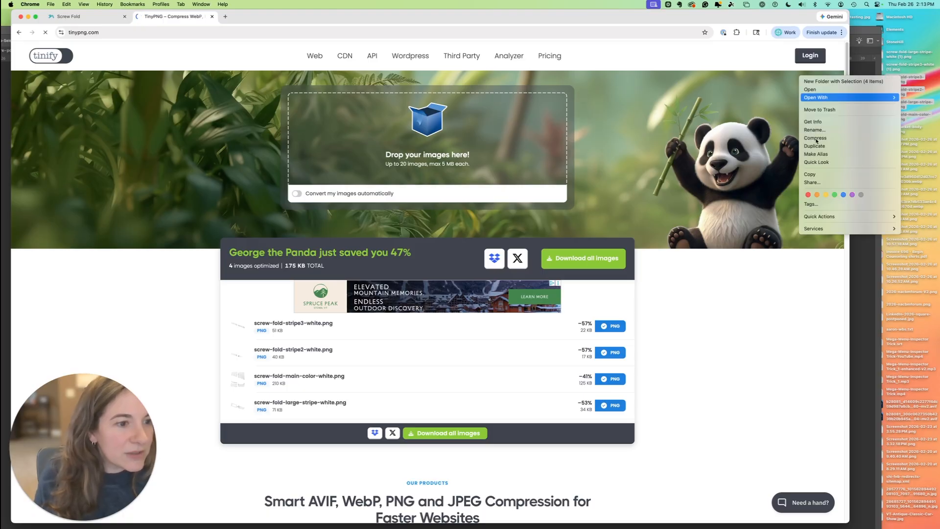
pyautogui.click(824, 110)
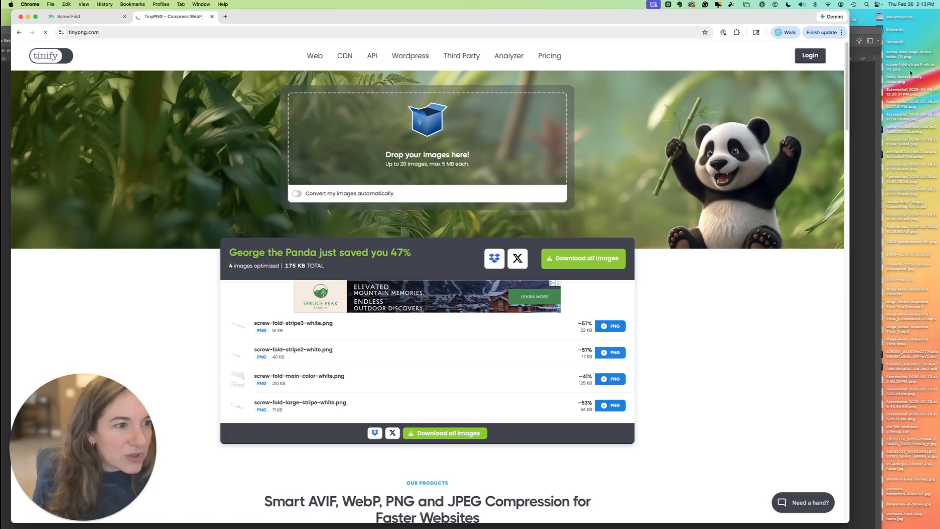
pyautogui.moveTo(904, 72); pyautogui.dragTo(900, 57)
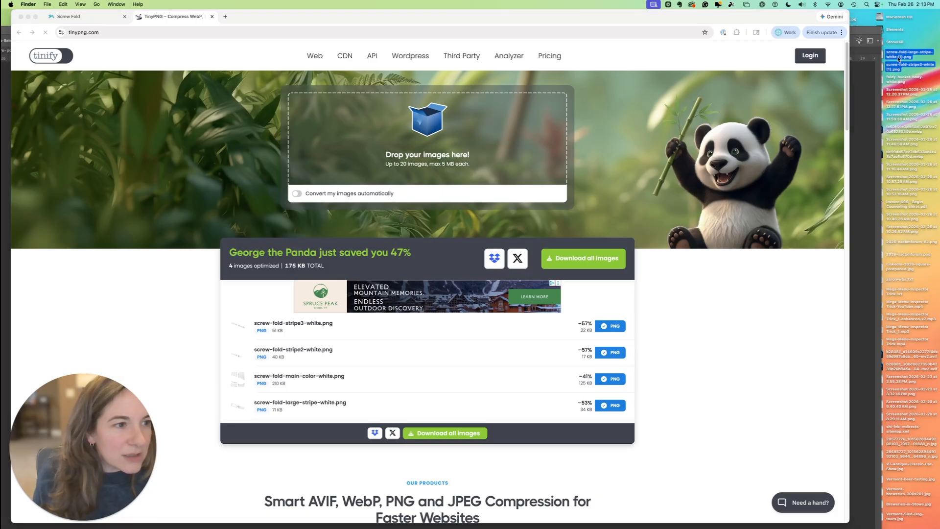
pyautogui.rightClick(897, 56)
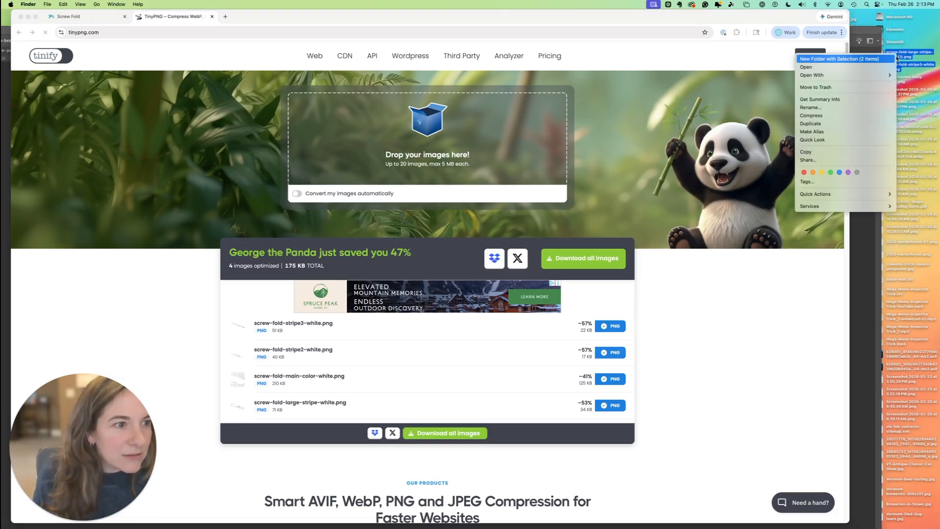
pyautogui.click(833, 88)
# Download the compressed stripe3, stripe2, main-color and large-stripe white PNGs one by one.
pyautogui.click(616, 328)
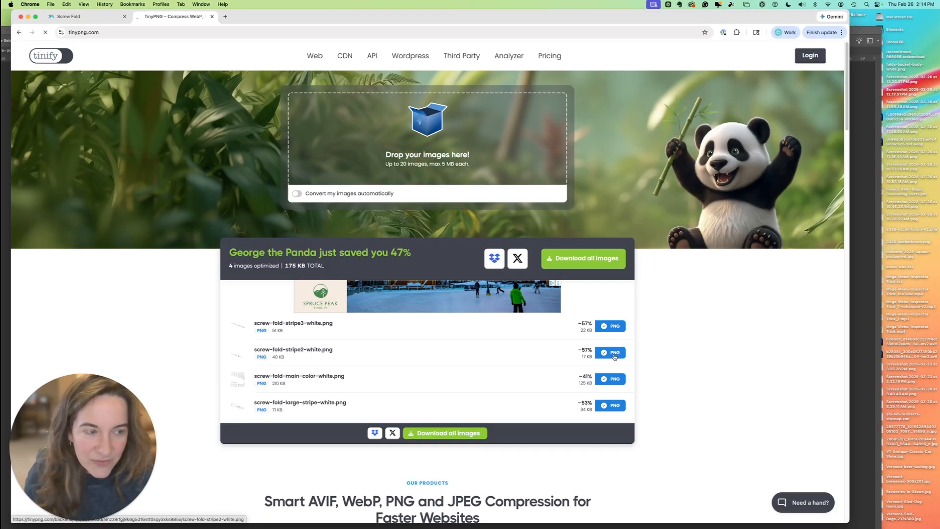
pyautogui.click(614, 357)
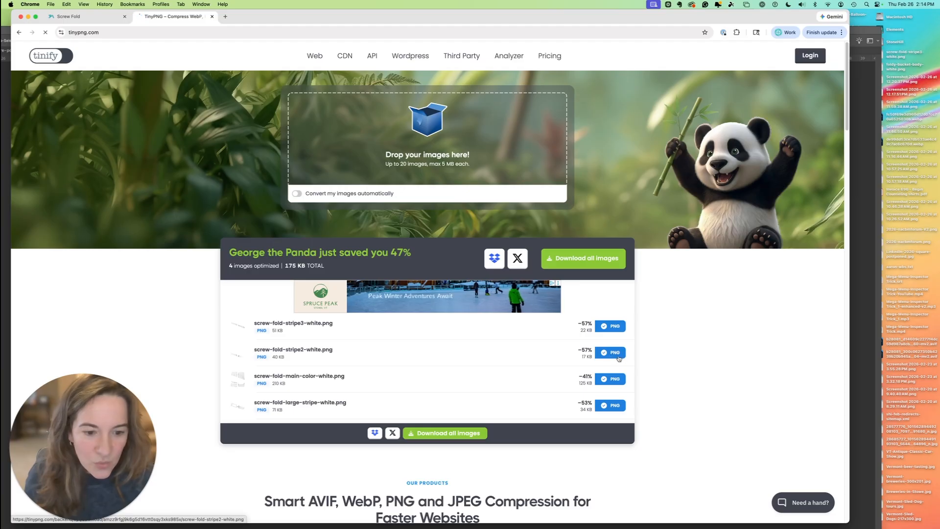
pyautogui.click(622, 387)
pyautogui.click(626, 404)
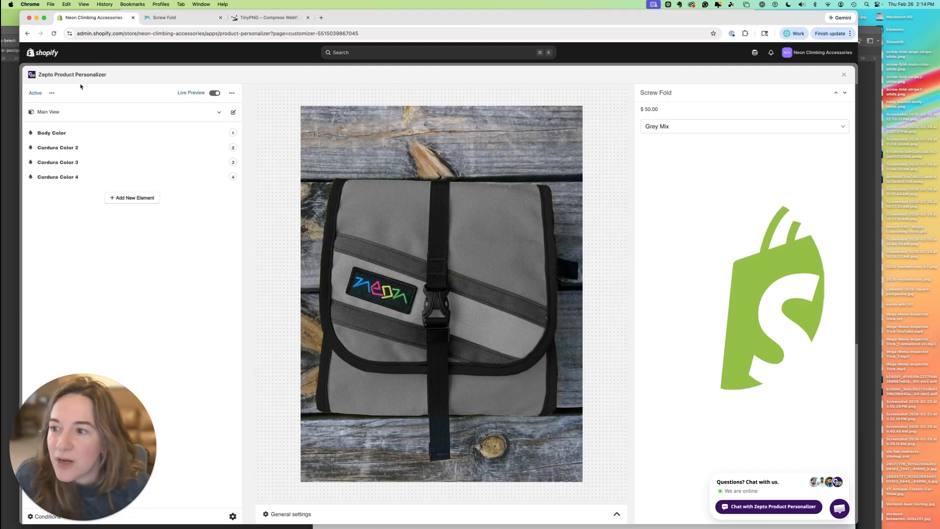
# In the Shopify Zepto Product Personalizer for Screw Fold, open the image settings of the Body Color element.
pyautogui.moveTo(400, 20); pyautogui.dragTo(418, 19)
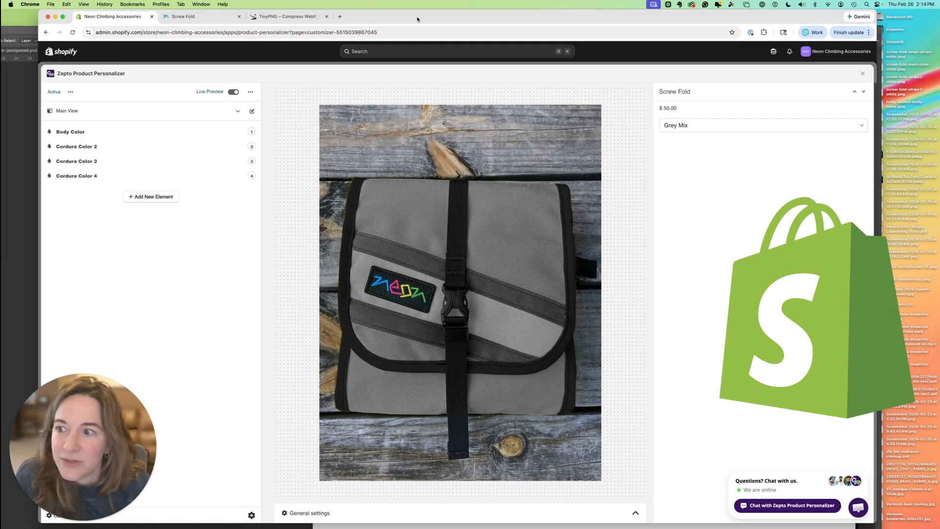
pyautogui.click(80, 136)
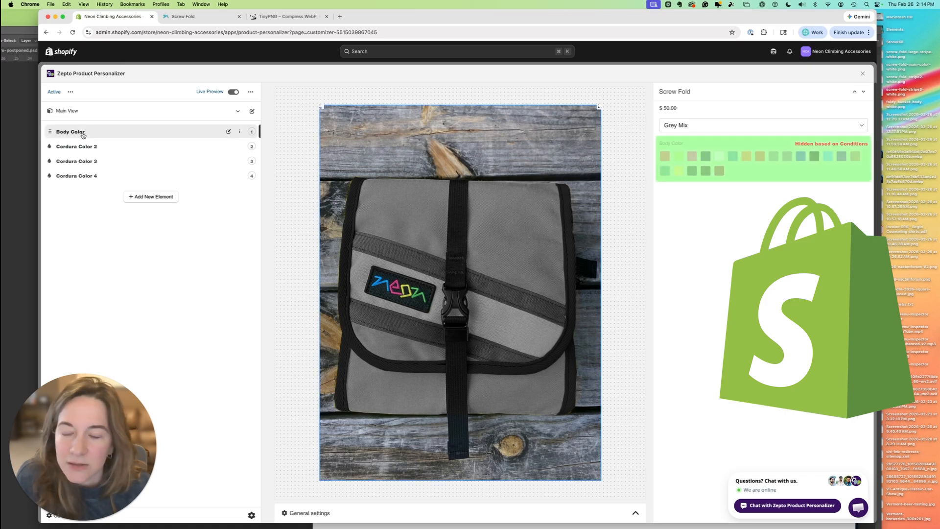
pyautogui.click(229, 131)
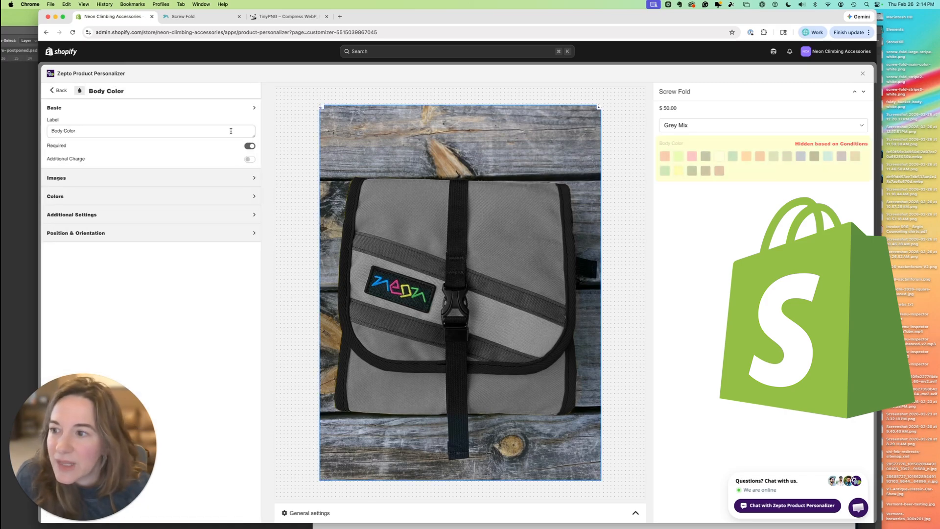
pyautogui.click(71, 178)
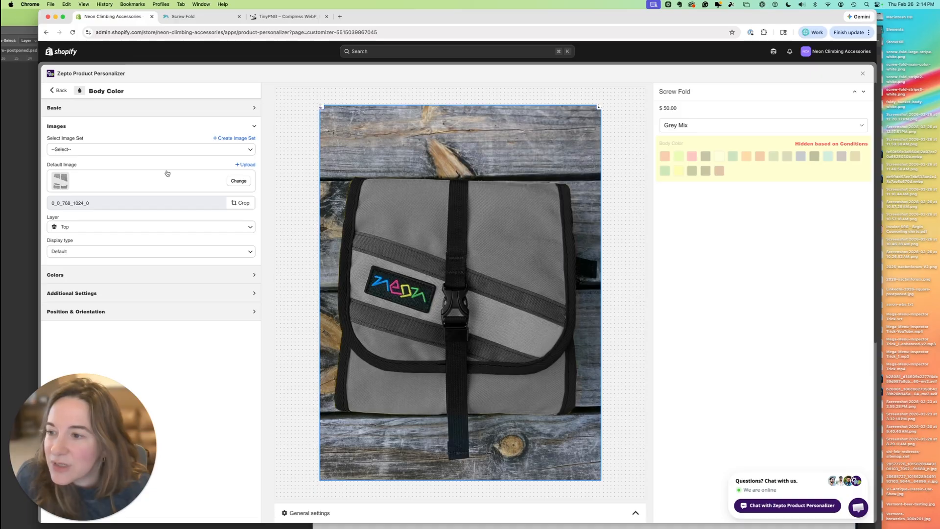
# Upload screw-fold-main-color-white.png from the Desktop as the Body Color default image, previewing the file before opening it.
pyautogui.click(247, 165)
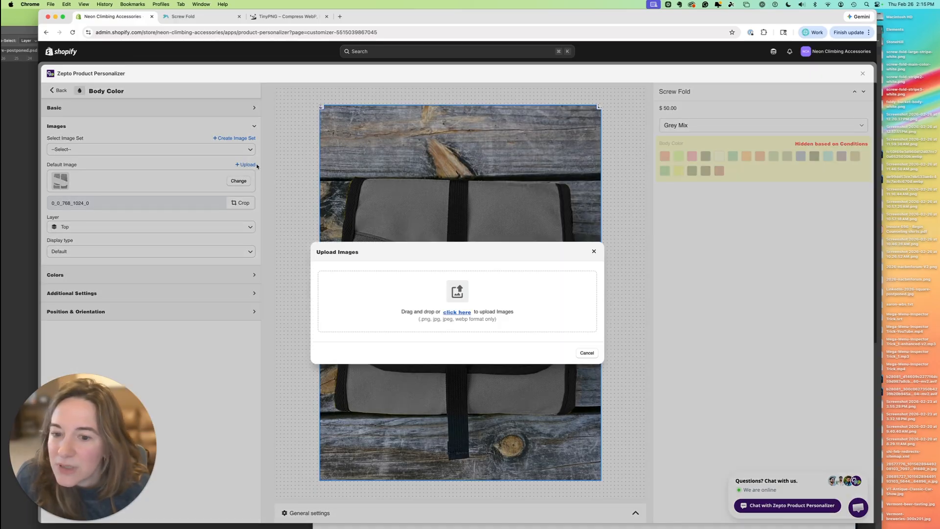
pyautogui.click(460, 313)
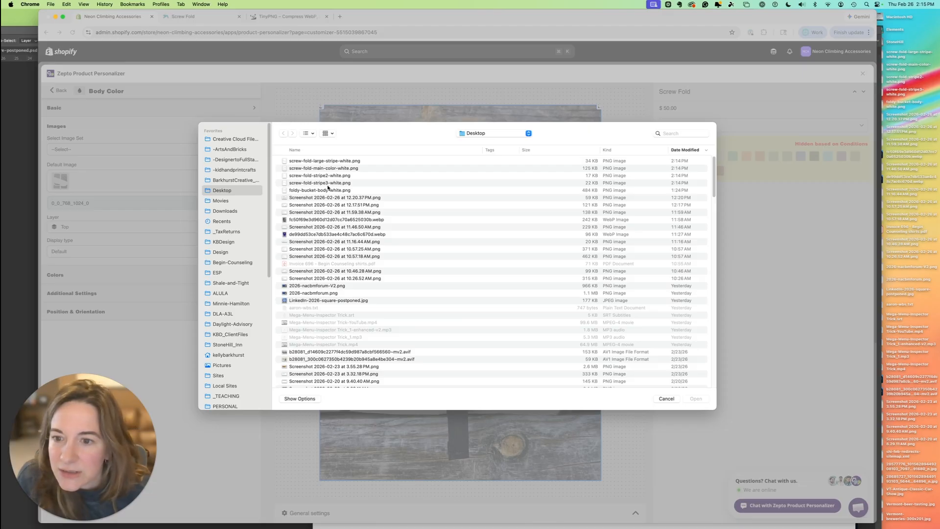
pyautogui.click(335, 169)
pyautogui.press('space')
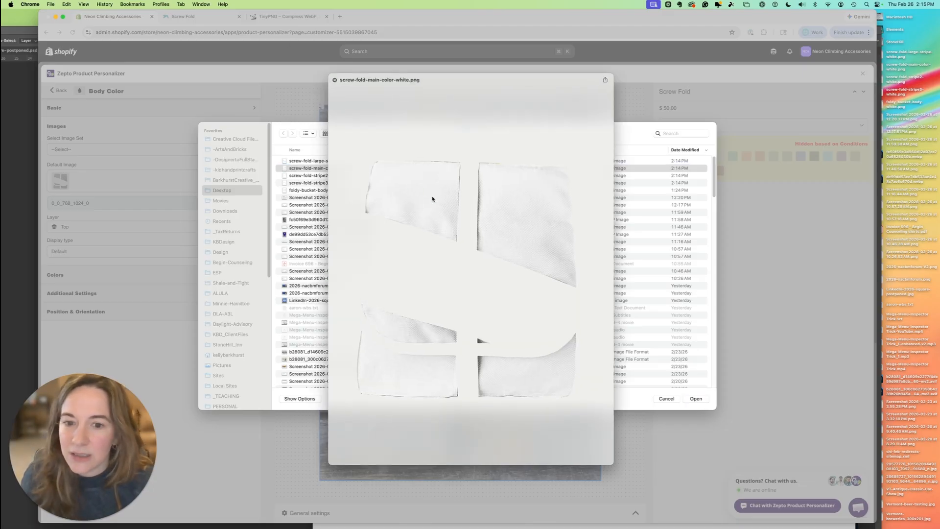
pyautogui.press('space')
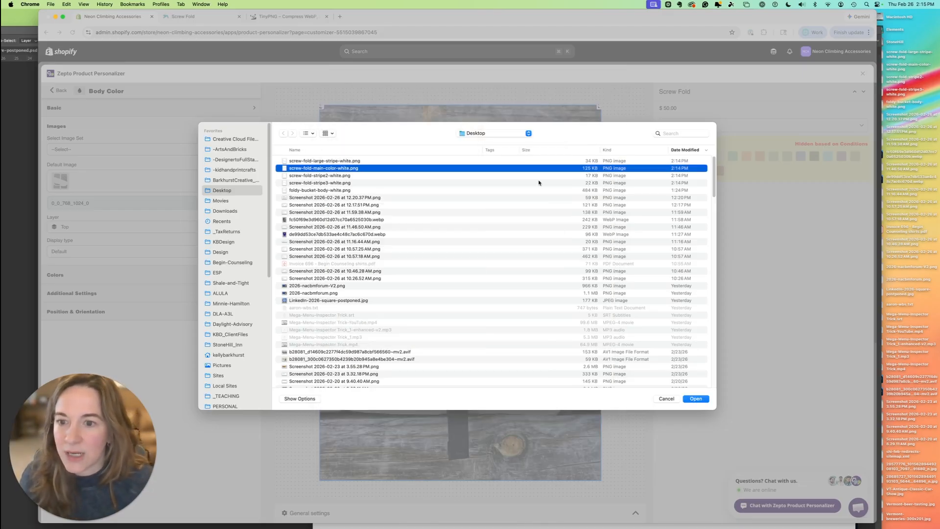
pyautogui.press('Return')
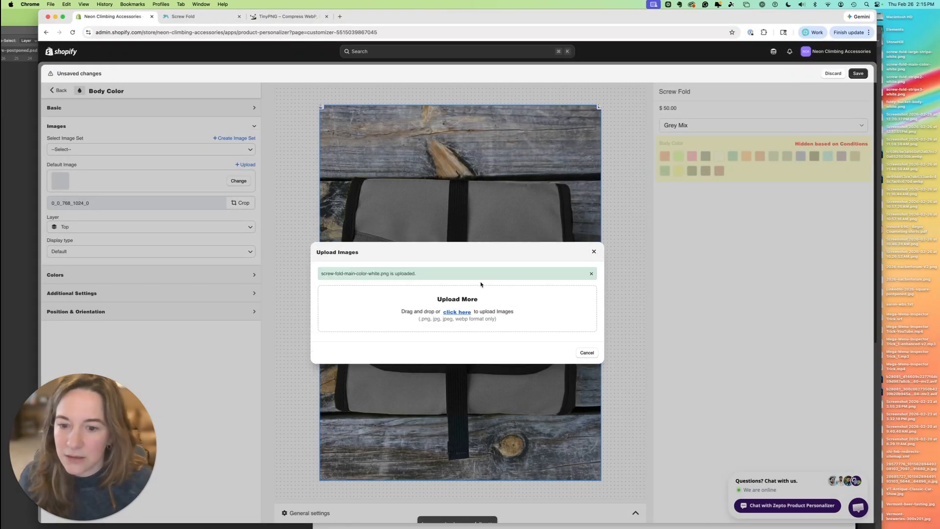
pyautogui.click(594, 251)
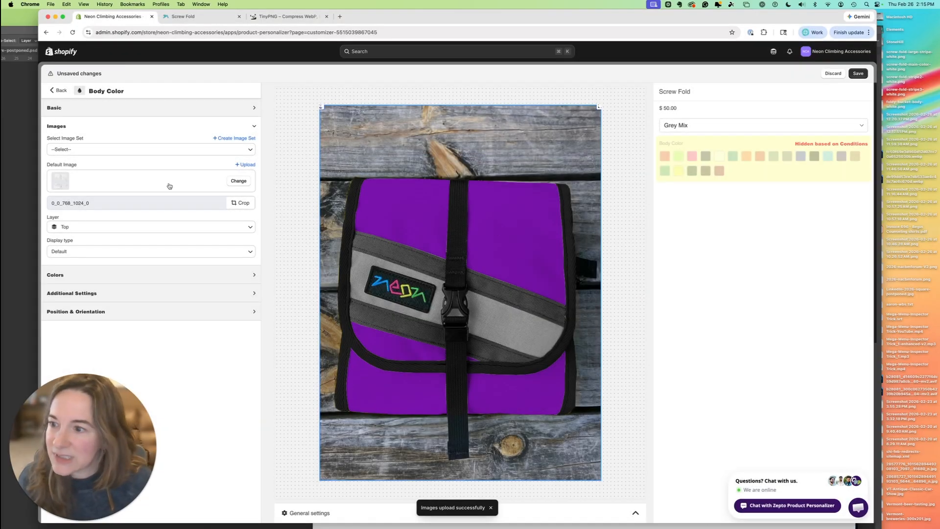
# Check the Body Color image list, return to the element list and save the personalizer changes.
pyautogui.click(239, 182)
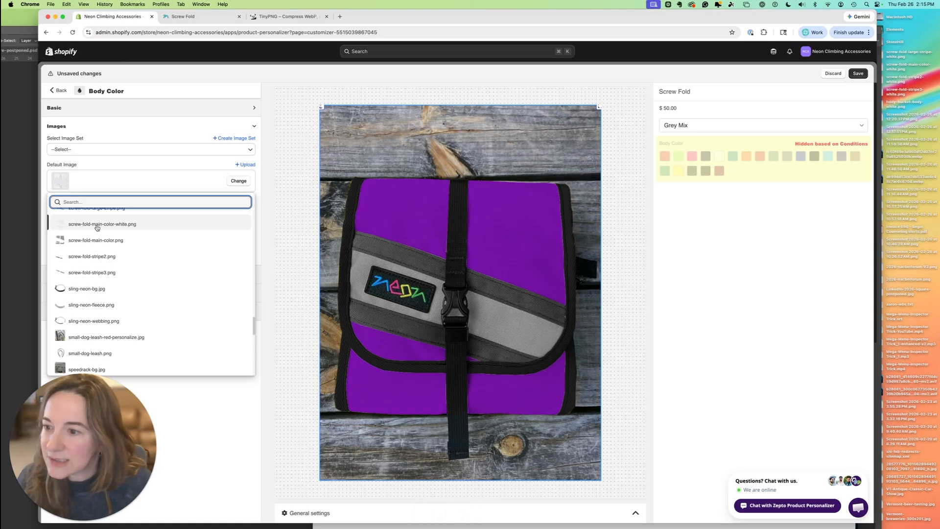
pyautogui.click(160, 178)
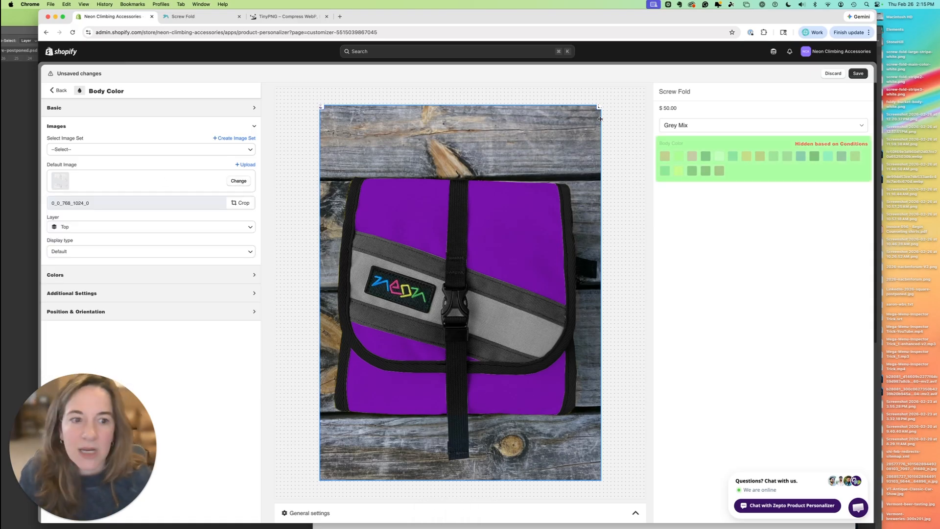
pyautogui.click(724, 153)
pyautogui.click(692, 126)
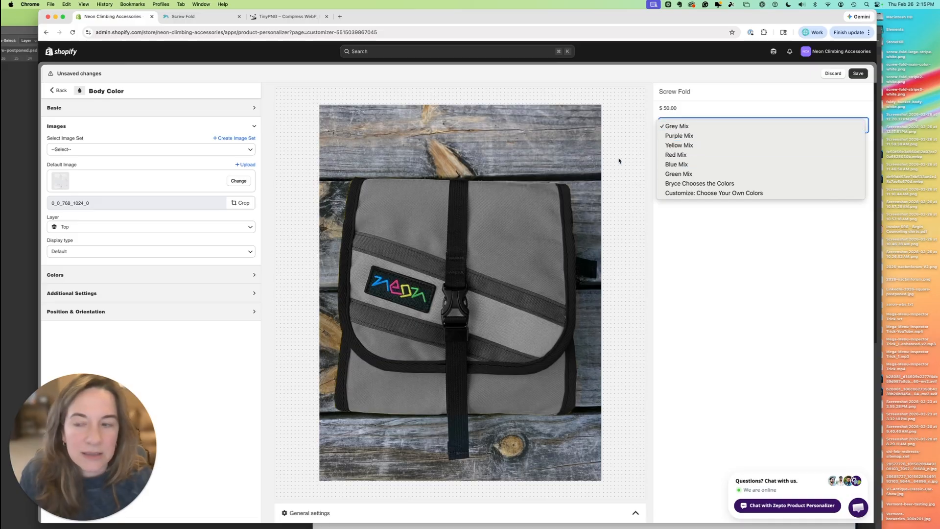
pyautogui.click(54, 92)
pyautogui.click(59, 91)
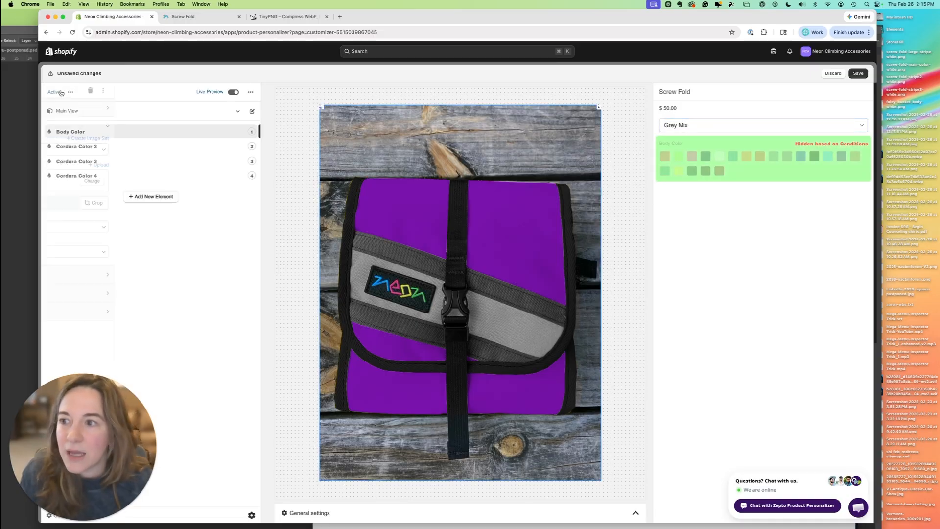
pyautogui.click(859, 73)
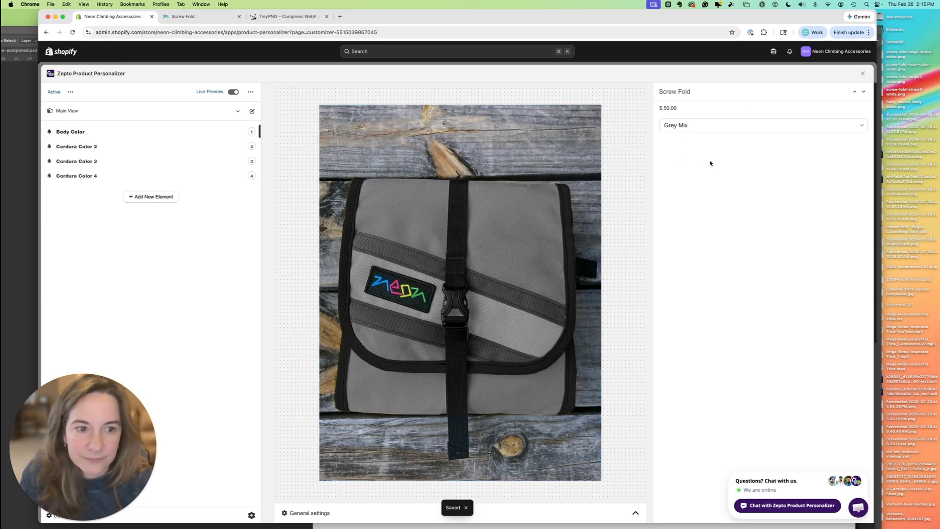
# Preview a white Body Color with the Customize: Choose Your Own Colors option and compare it with the live Screw Fold page.
pyautogui.click(700, 127)
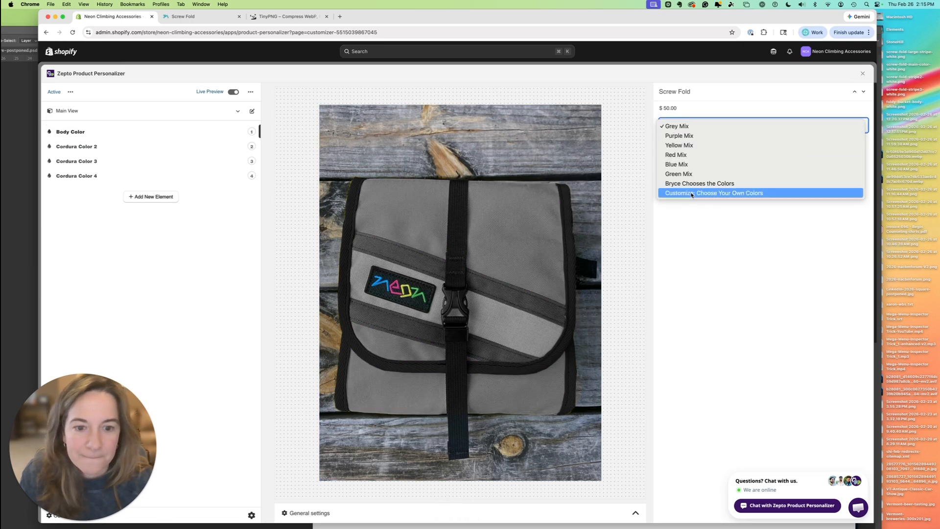
pyautogui.click(692, 194)
pyautogui.click(719, 156)
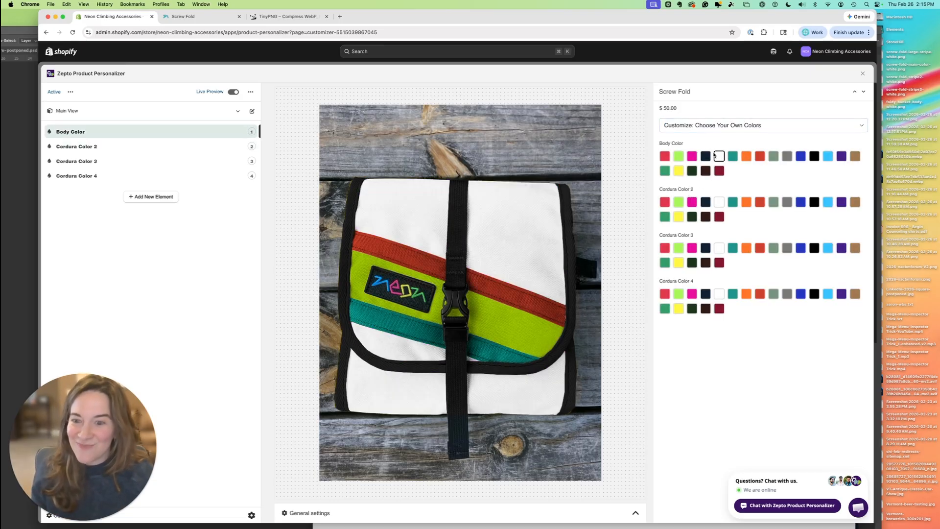
pyautogui.click(196, 18)
pyautogui.click(560, 250)
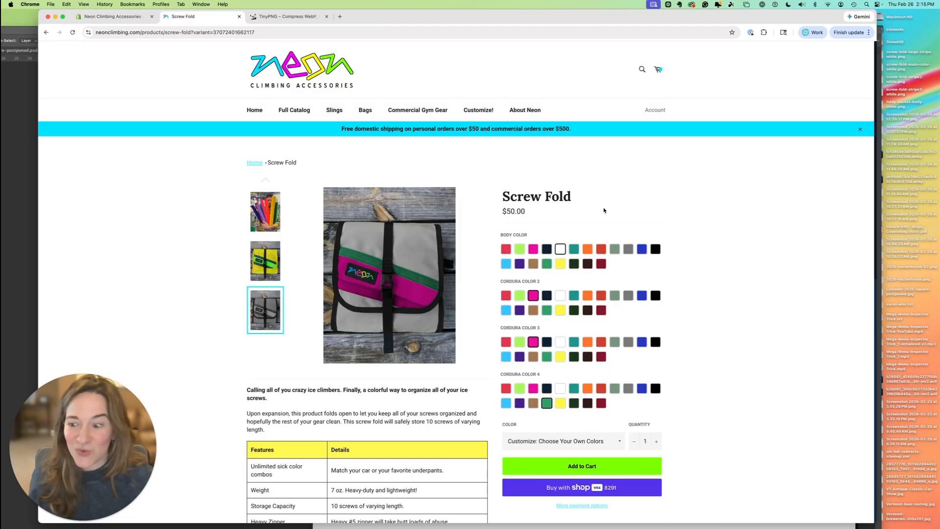
# Return to the personalizer and preview Body Color in dark green, navy and black.
pyautogui.click(124, 16)
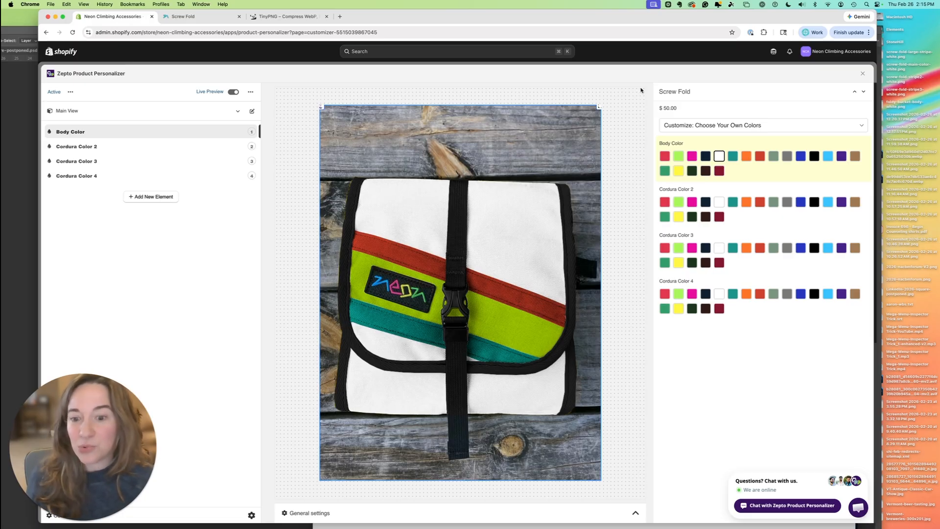
pyautogui.click(693, 171)
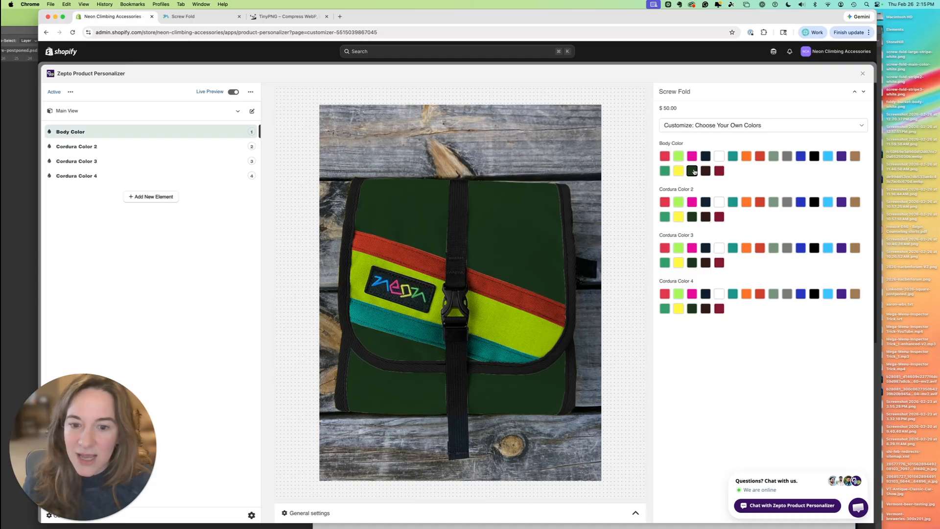
pyautogui.click(706, 157)
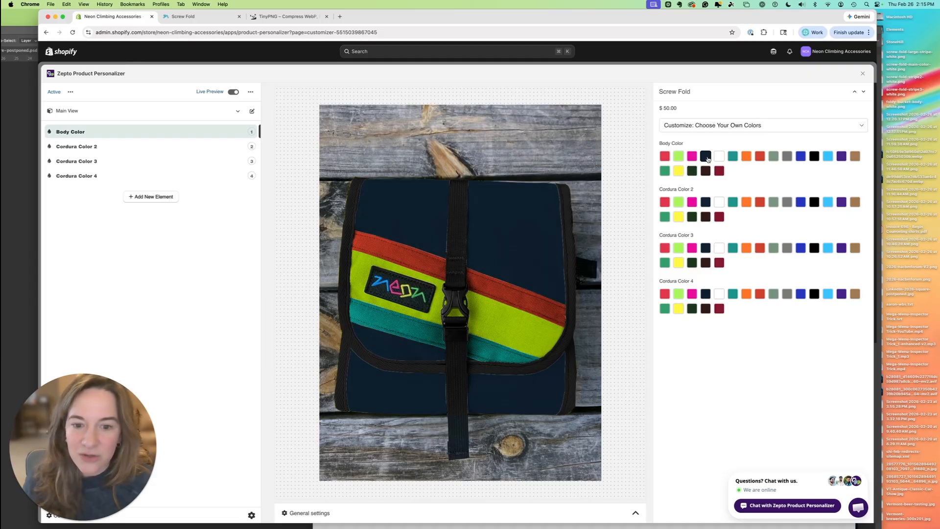
pyautogui.click(814, 160)
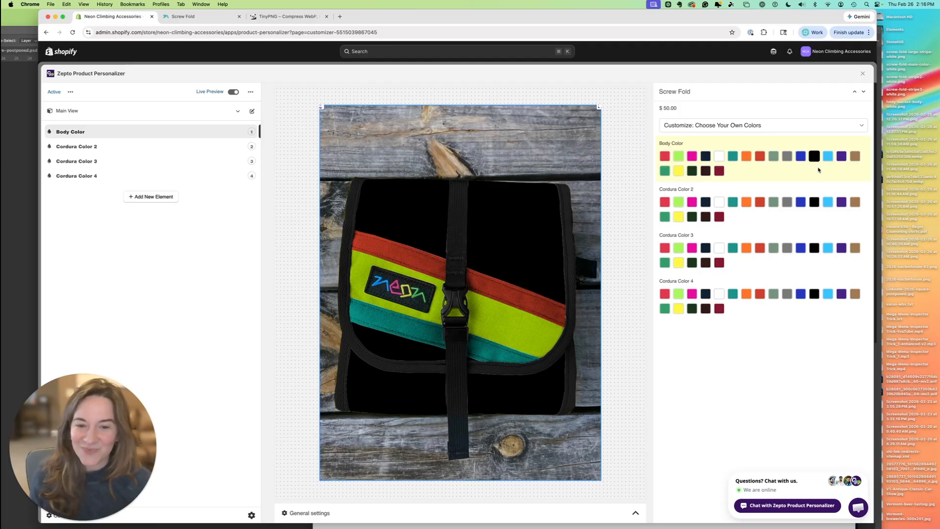
# Upload a white stripe PNG as the Cordura Color 2 default image and preview that stripe in pink and orange.
pyautogui.click(92, 149)
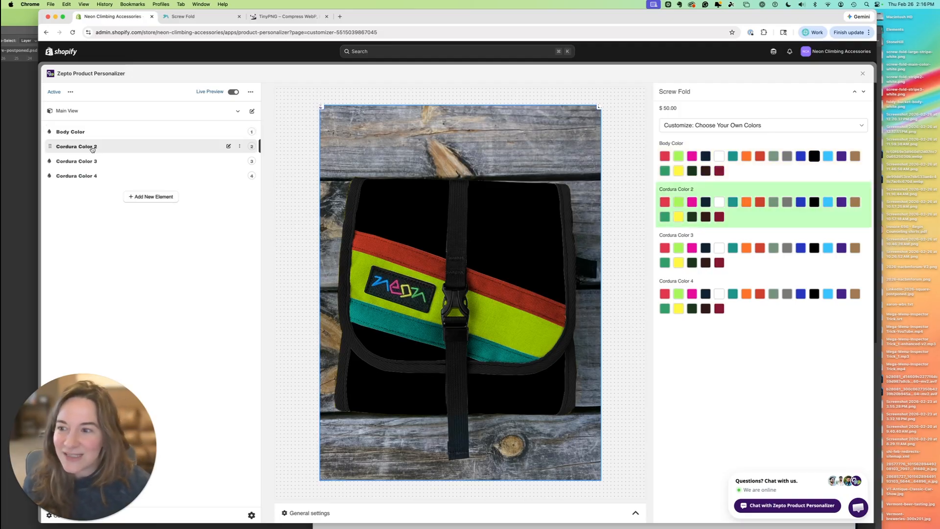
pyautogui.click(228, 147)
pyautogui.click(54, 179)
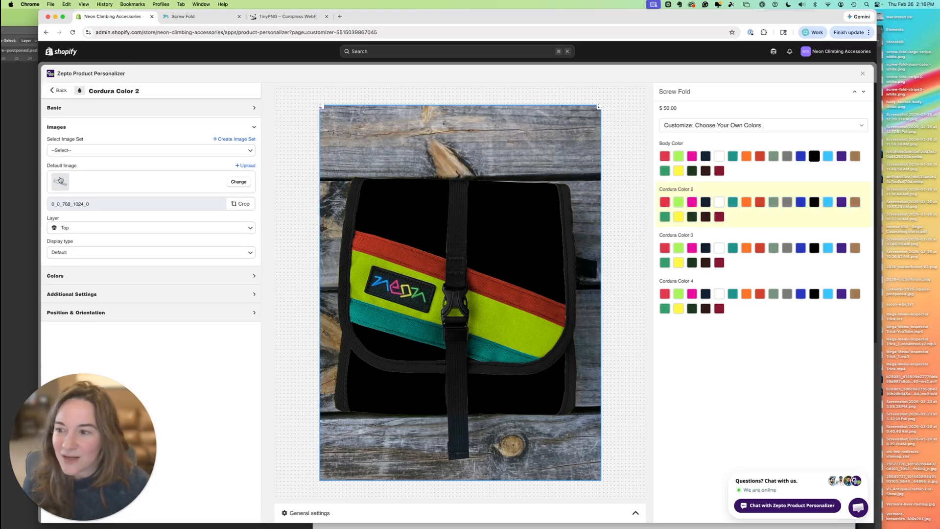
pyautogui.click(245, 165)
pyautogui.click(342, 177)
pyautogui.click(697, 398)
pyautogui.click(692, 201)
pyautogui.click(747, 202)
pyautogui.click(58, 90)
# Change the default image of Cordura Color 3 to an already uploaded image.
pyautogui.click(74, 161)
pyautogui.click(56, 179)
pyautogui.click(237, 183)
pyautogui.scroll(2, 98, 235)
pyautogui.click(77, 215)
pyautogui.click(58, 91)
# Upload a white stripe PNG from the Desktop as the Cordura Color 4 default image and preview that stripe in teal.
pyautogui.click(74, 180)
pyautogui.click(56, 179)
pyautogui.click(245, 165)
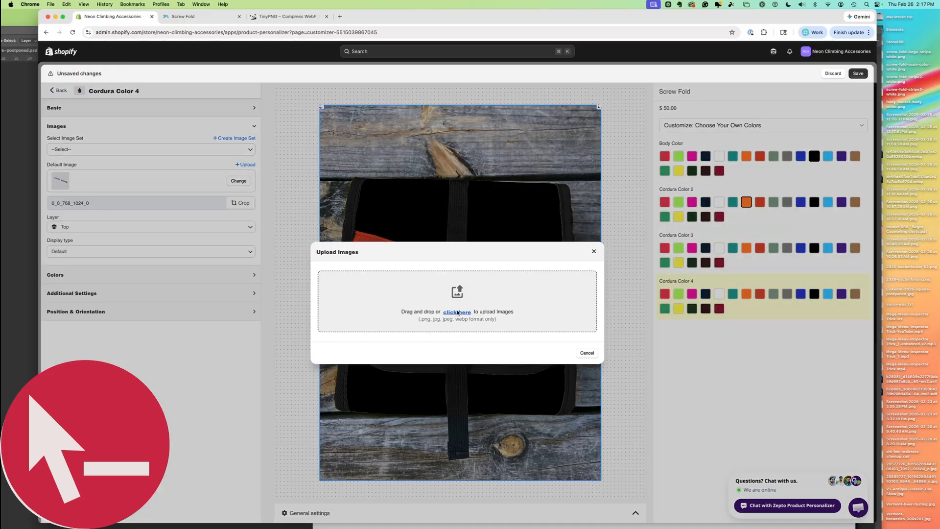
pyautogui.click(457, 313)
pyautogui.click(342, 177)
pyautogui.click(697, 396)
pyautogui.click(733, 294)
pyautogui.click(246, 165)
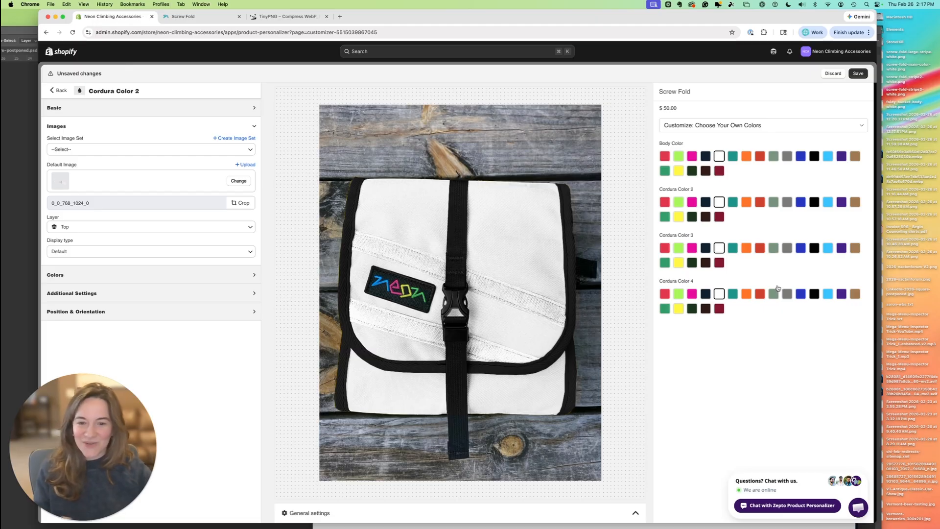
# Preview the Screw Fold with Body Color and Cordura Colors 2, 3 and 4 all set to black.
pyautogui.click(814, 156)
pyautogui.click(815, 202)
pyautogui.click(815, 248)
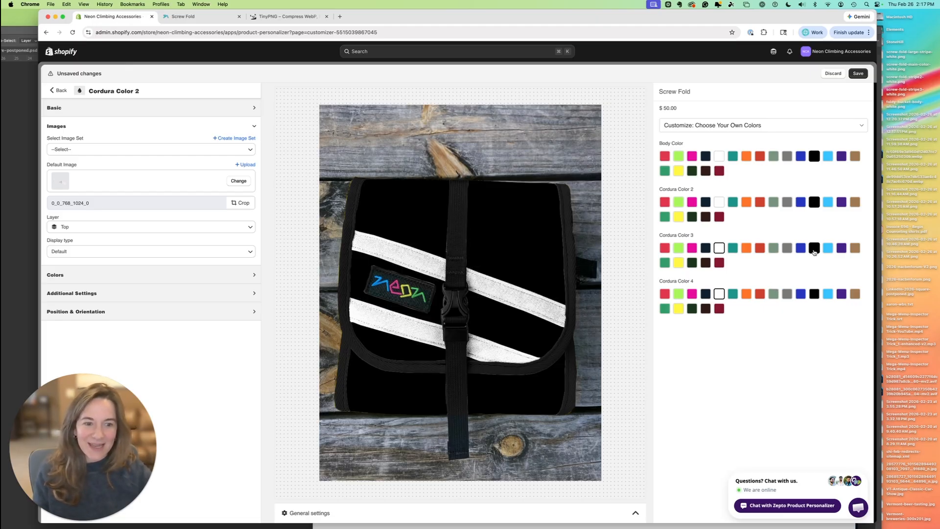
pyautogui.click(814, 293)
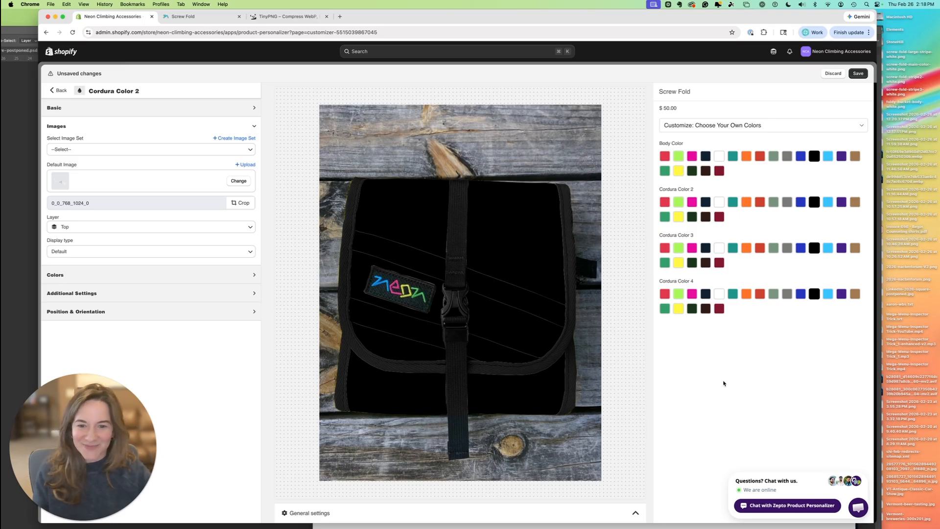